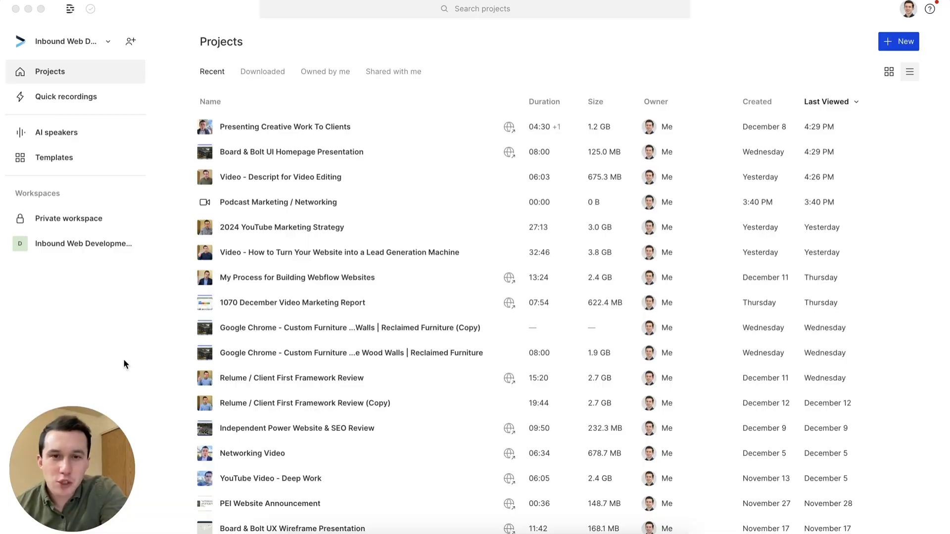
Step: Scroll the projects list to find 'Video - How to Turn Your Website into a Lead Generation Machine'
scroll(406, 434, down, 5)
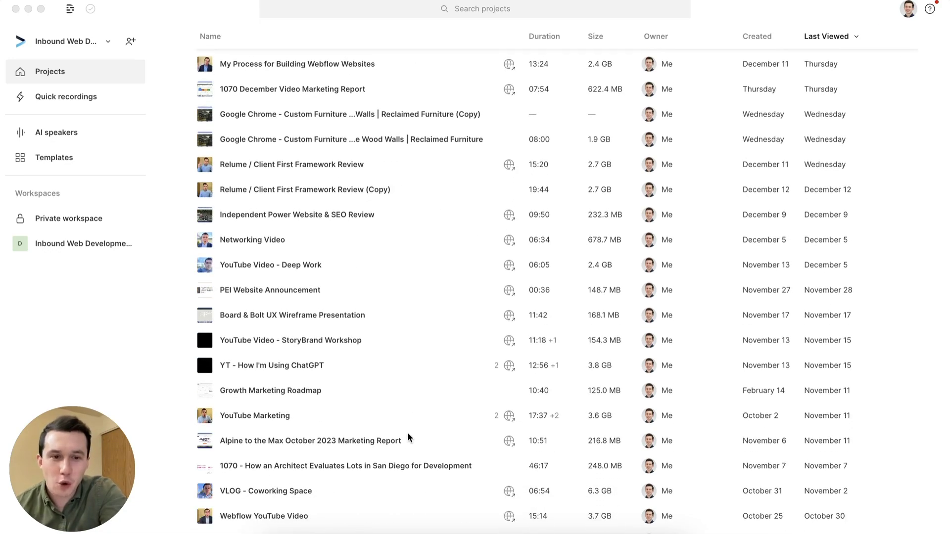
scroll(408, 437, down, 15)
scroll(407, 437, down, 3)
scroll(407, 437, up, 20)
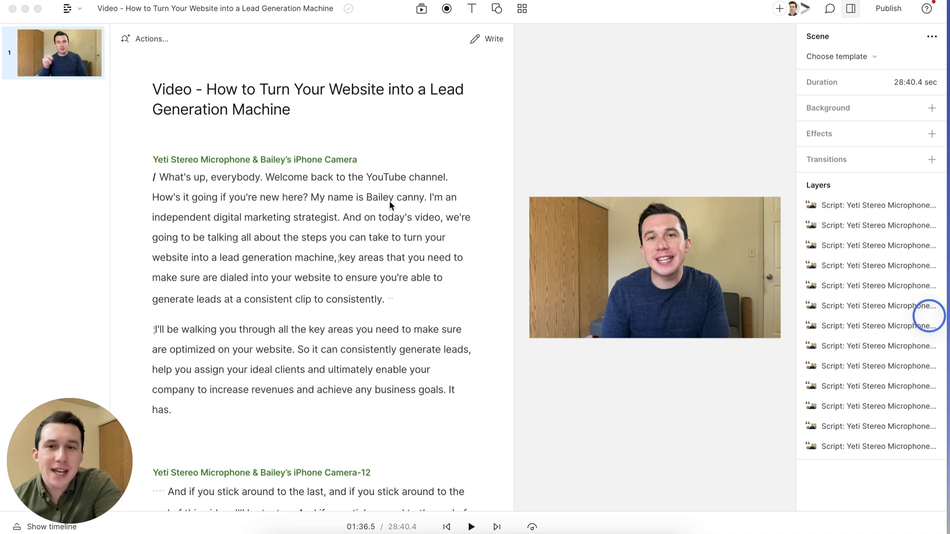
Step: Reveal the timeline with its waveform below the script, then collapse it again
mouse_move(92, 395)
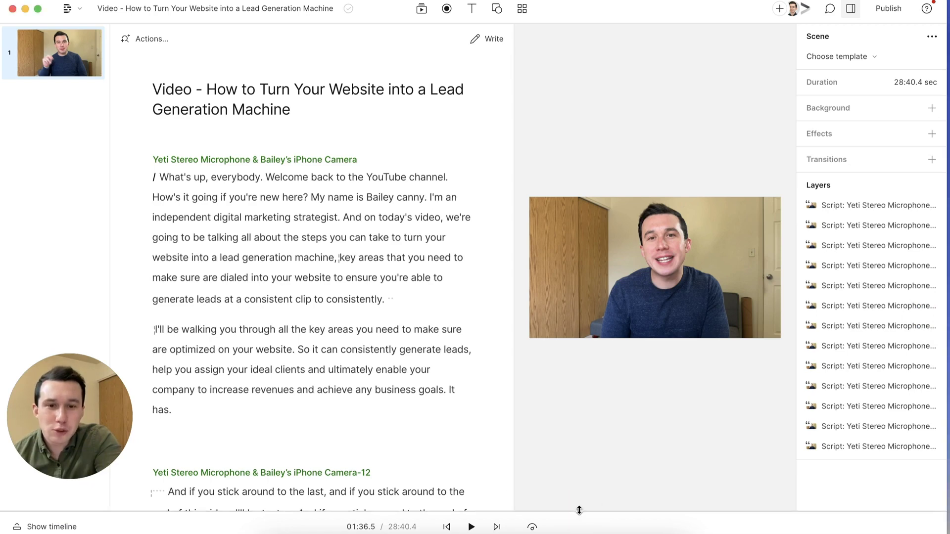
drag(579, 510, 589, 381)
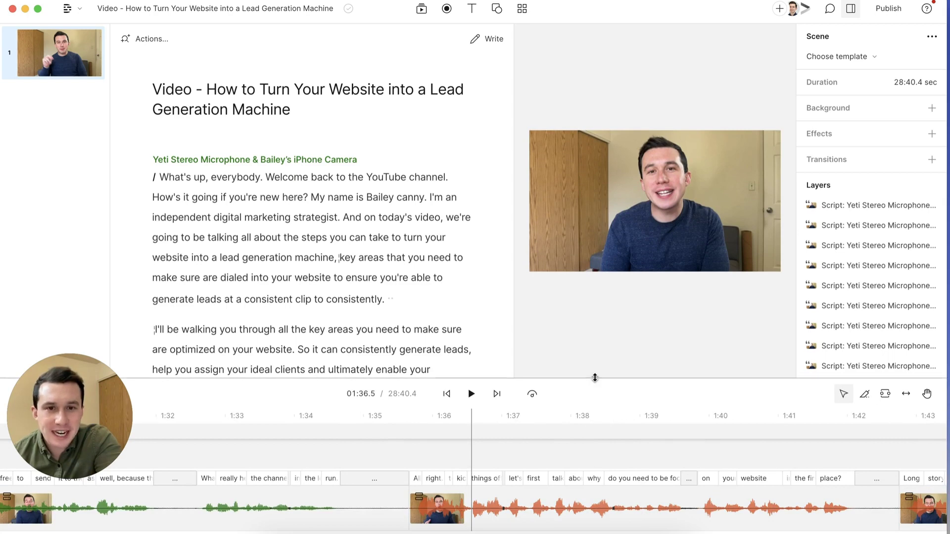
drag(595, 378, 594, 515)
Step: Narrow the script column so the video preview beside it is larger
scroll(159, 175, down, 1)
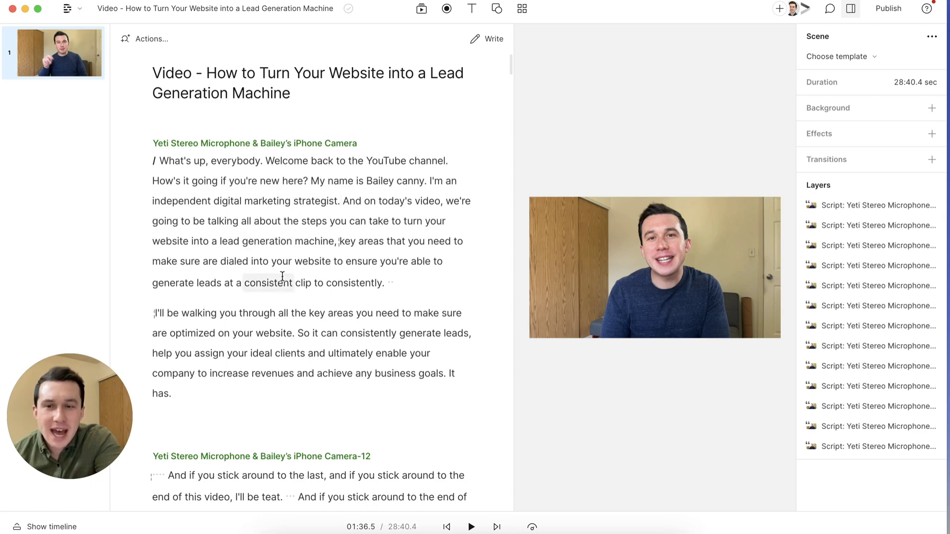
scroll(282, 276, down, 5)
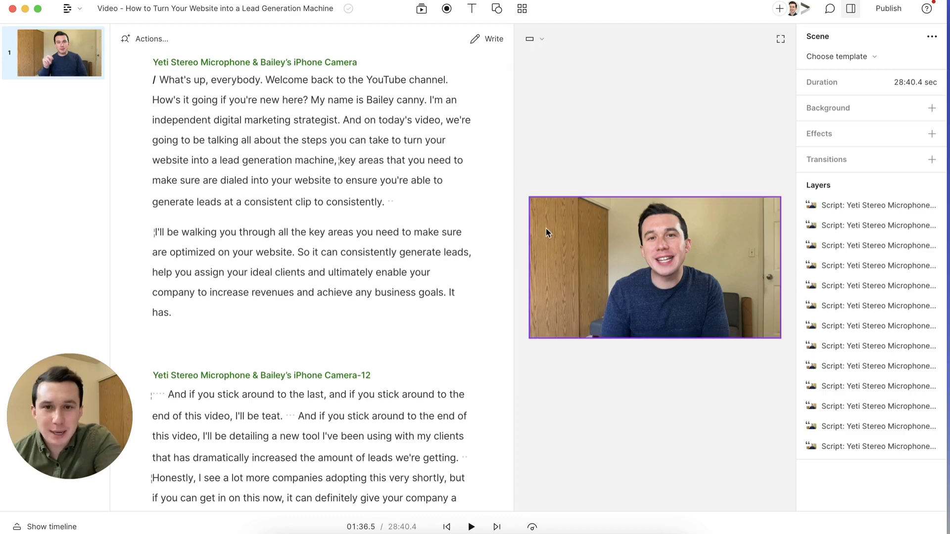
drag(512, 227, 440, 227)
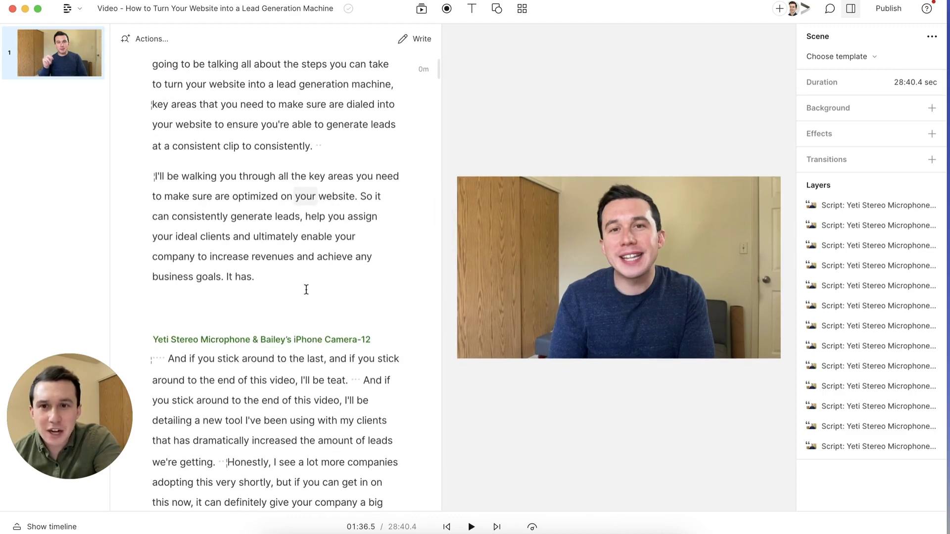
Step: Delete the paragraph beginning 'I'll be walking you through', then undo to restore it
scroll(306, 290, up, 1)
triple_click(213, 282)
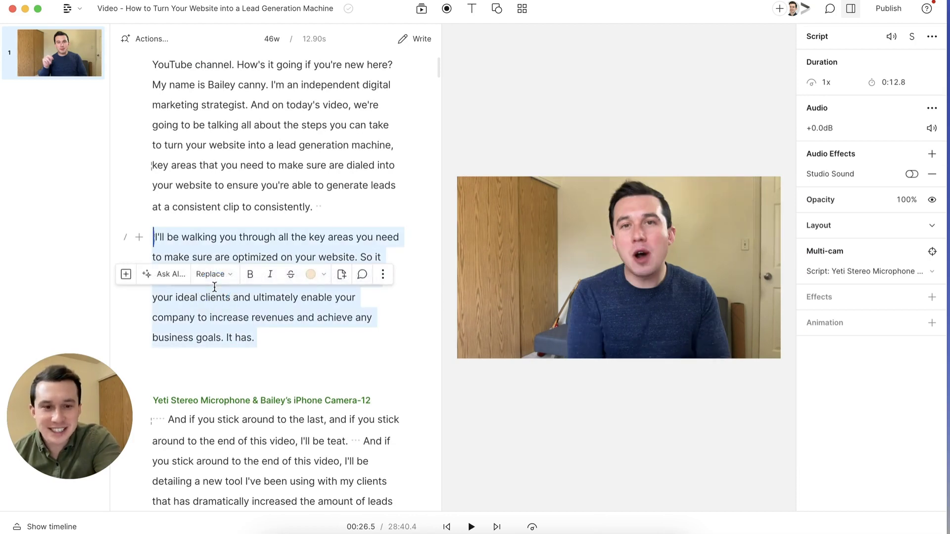
key(BackSpace)
key(BackSpace)
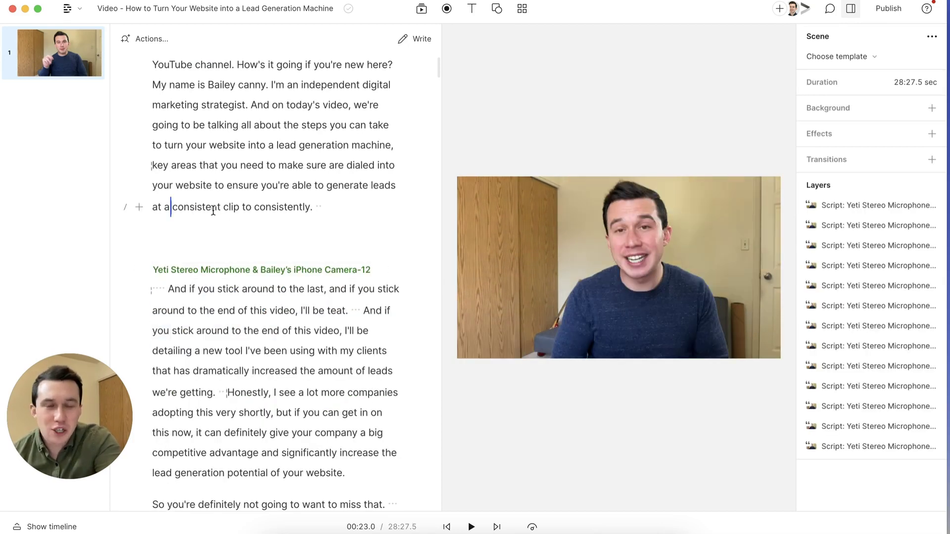
key(super+z)
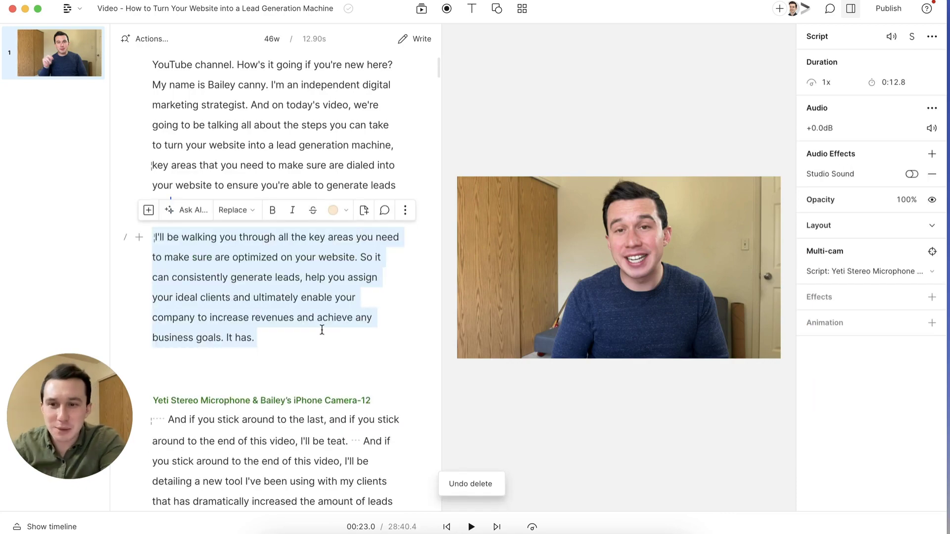
Step: Select the trailing words 'It has.' and then the word 'their' further down the transcript
click(316, 324)
click(278, 335)
click(318, 388)
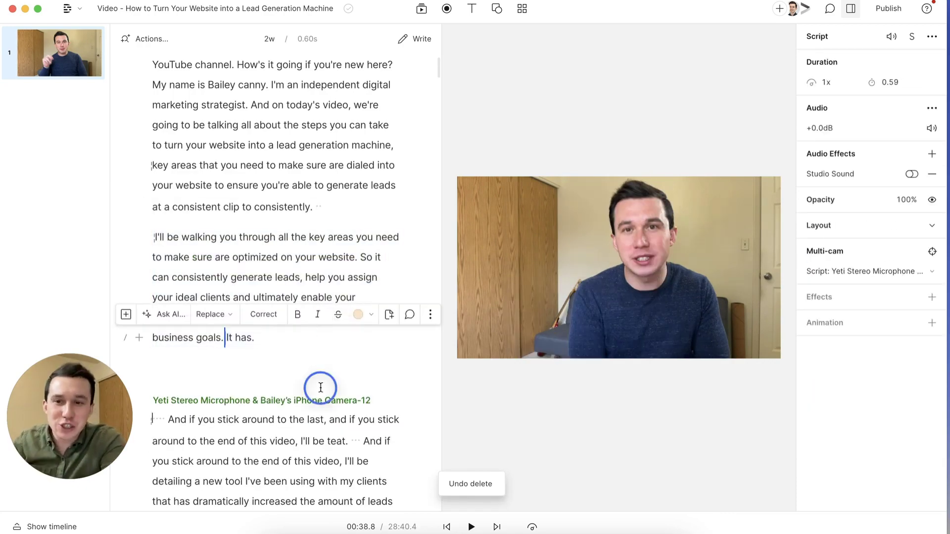
scroll(320, 387, down, 7)
scroll(320, 388, down, 8)
scroll(343, 271, down, 8)
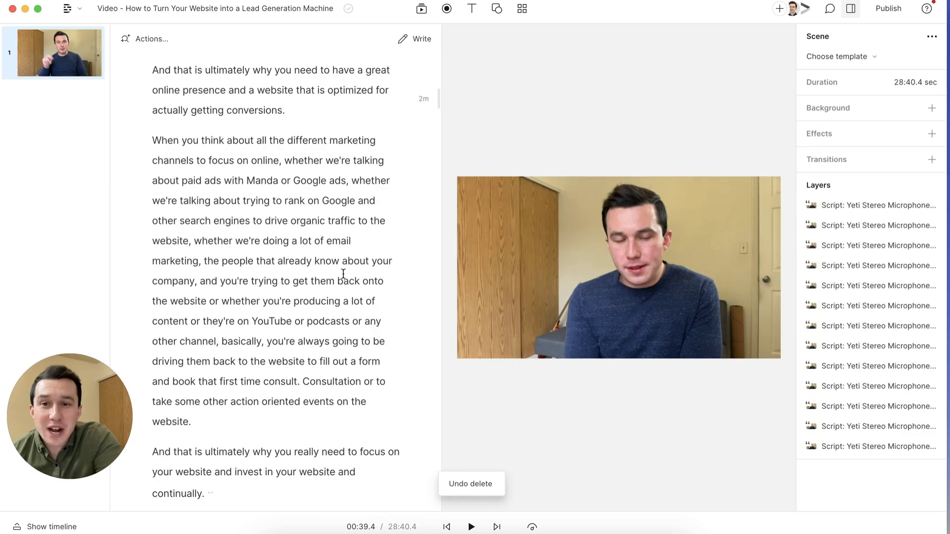
scroll(343, 274, down, 8)
mouse_move(58, 447)
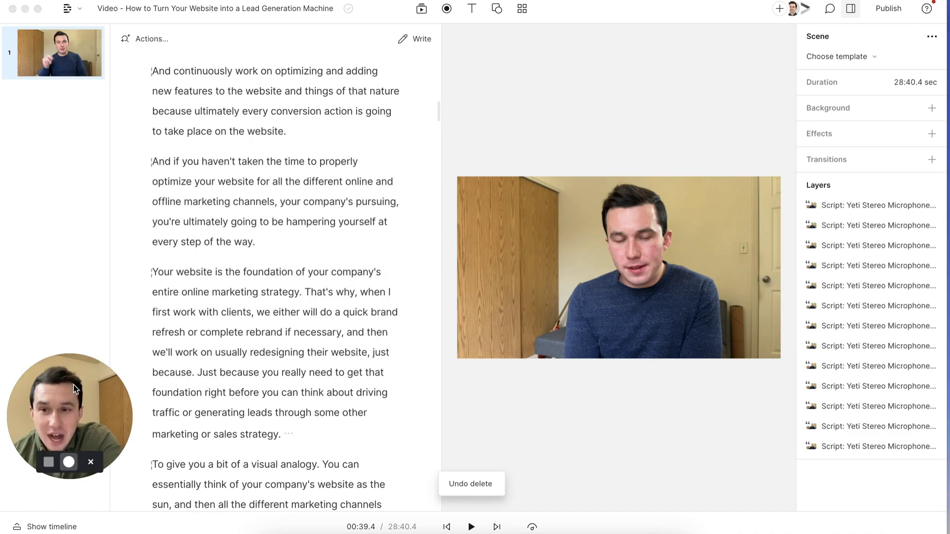
scroll(268, 362, down, 10)
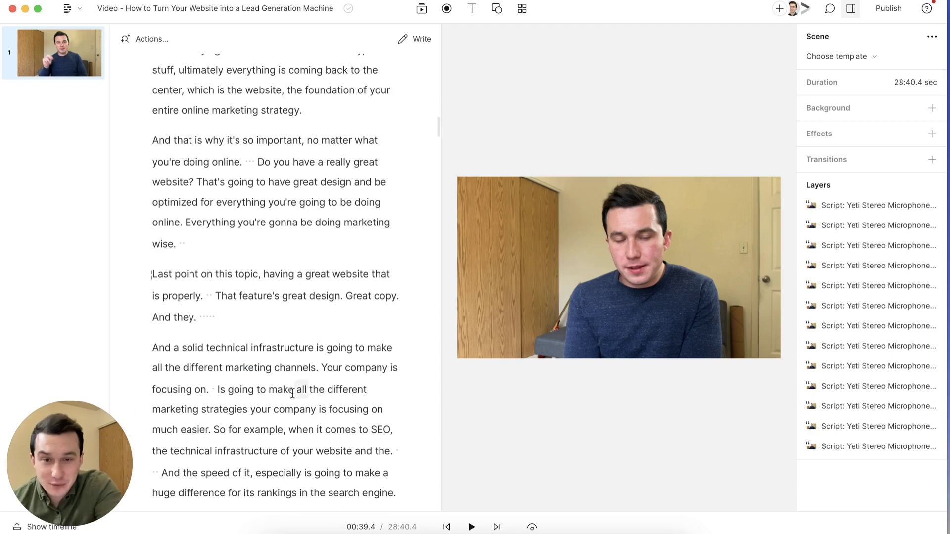
scroll(353, 381, down, 15)
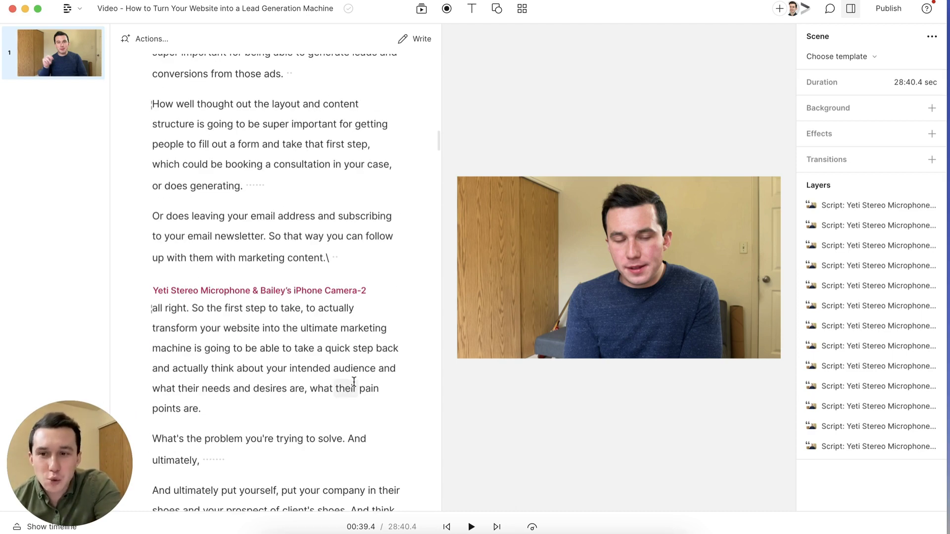
double_click(354, 388)
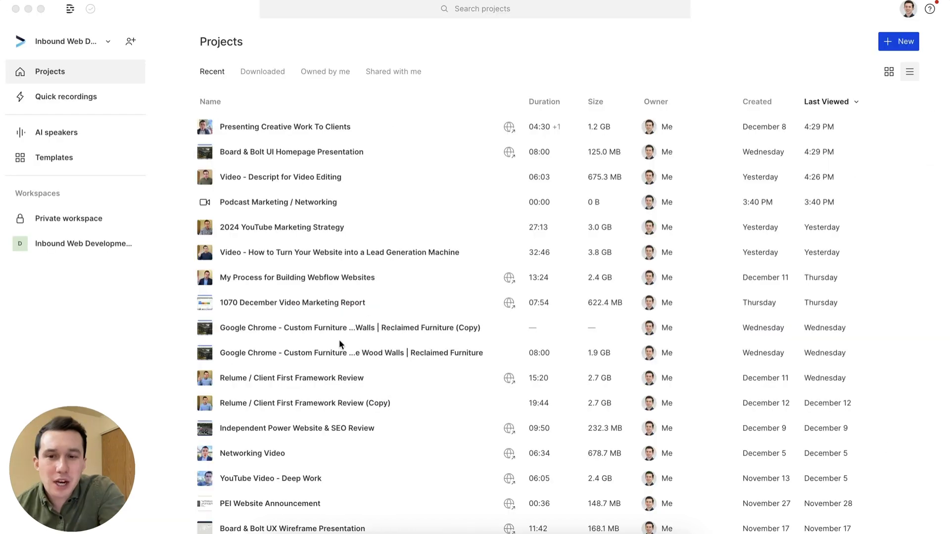
scroll(340, 339, down, 4)
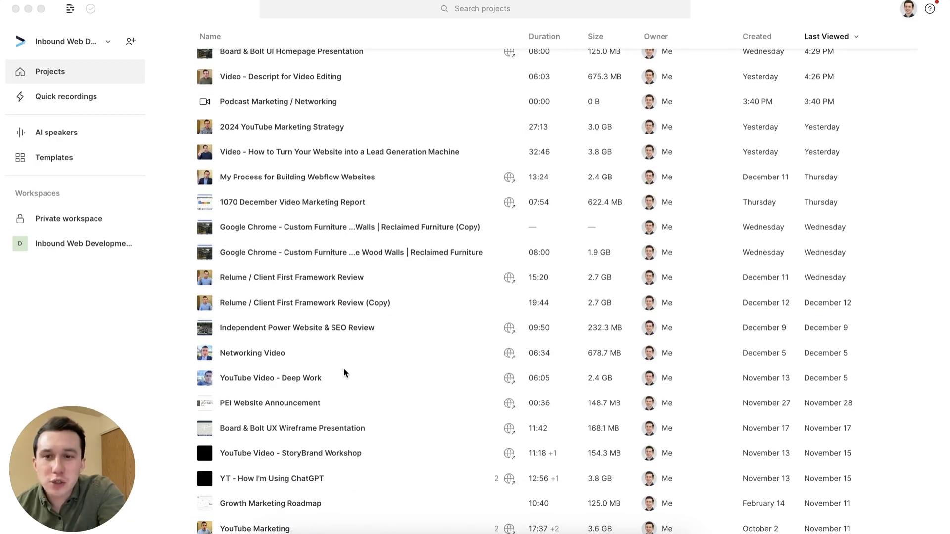
Step: Open the 'Presenting Creative Work To Clients' project at the start of its transcript
scroll(345, 372, up, 1)
scroll(395, 208, up, 2)
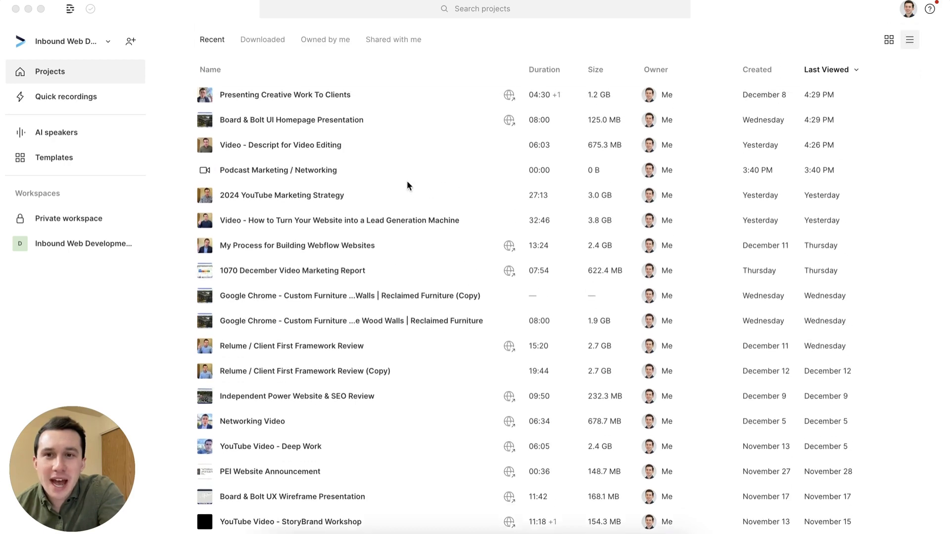
scroll(407, 185, down, 2)
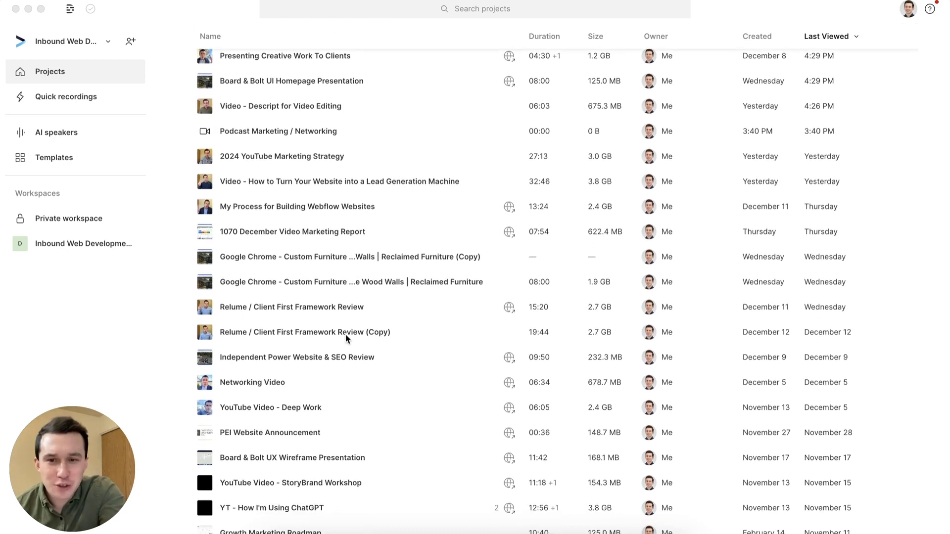
scroll(345, 334, down, 1)
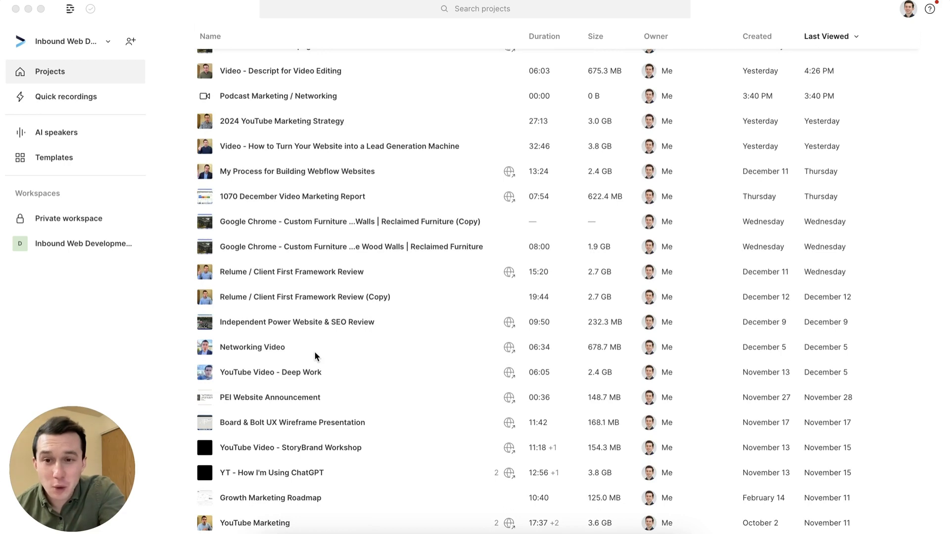
scroll(326, 361, up, 4)
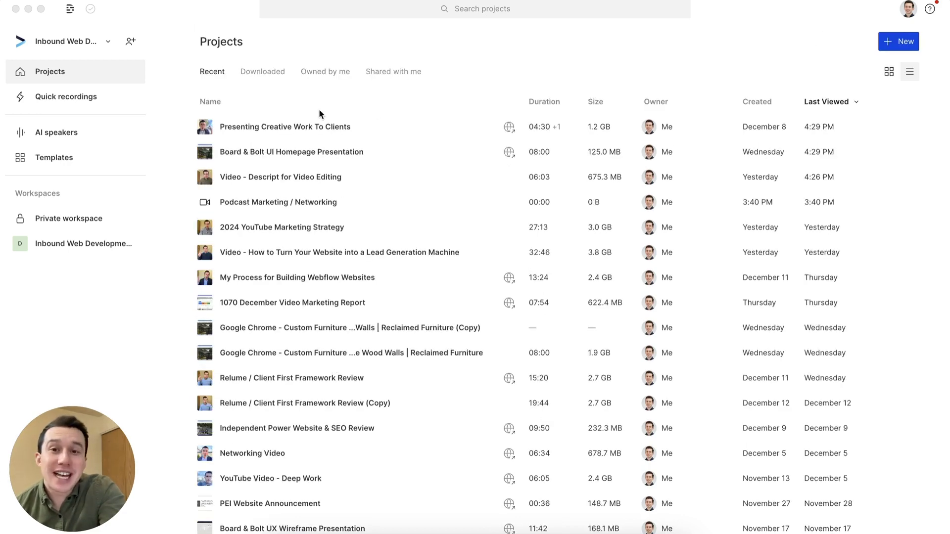
click(306, 127)
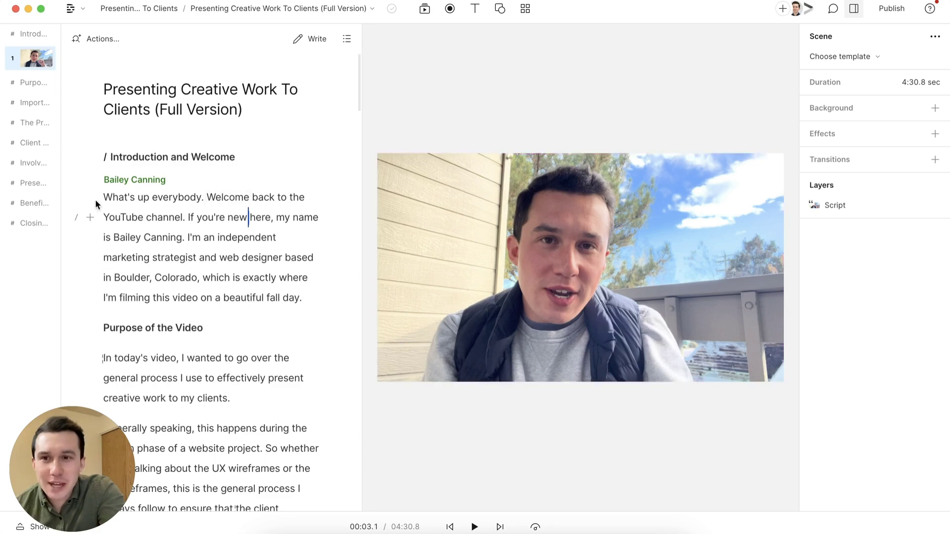
click(105, 196)
Step: Preview the video from the start, then select the clip to show its Studio Sound and Ducking settings
click(905, 205)
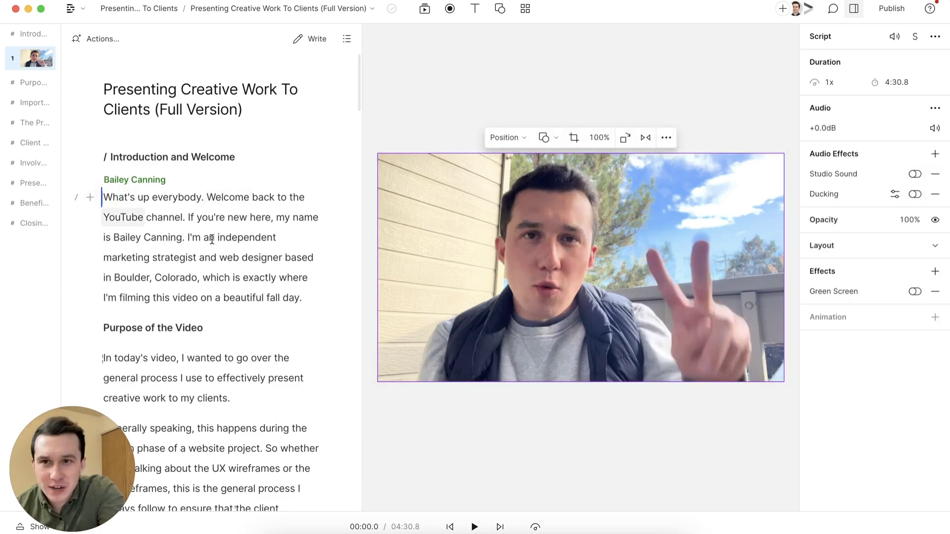
click(474, 527)
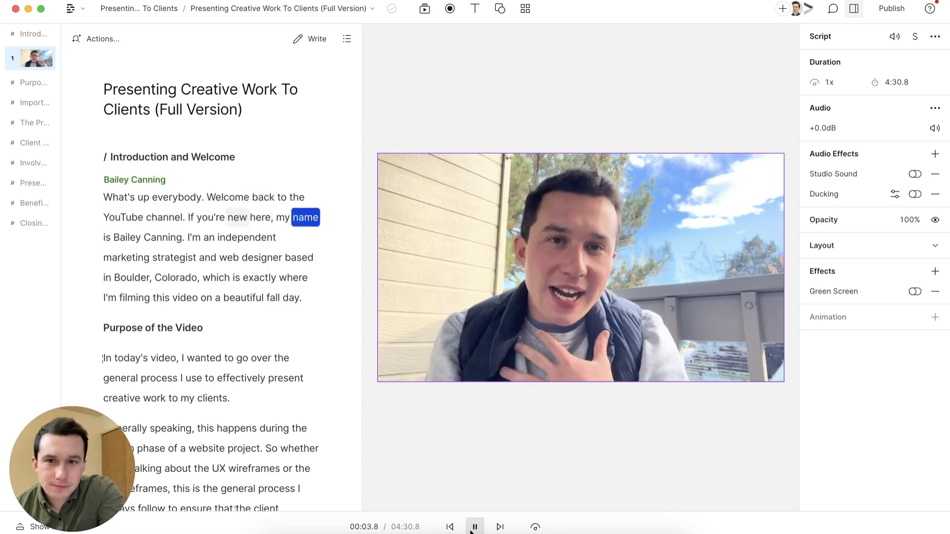
click(474, 526)
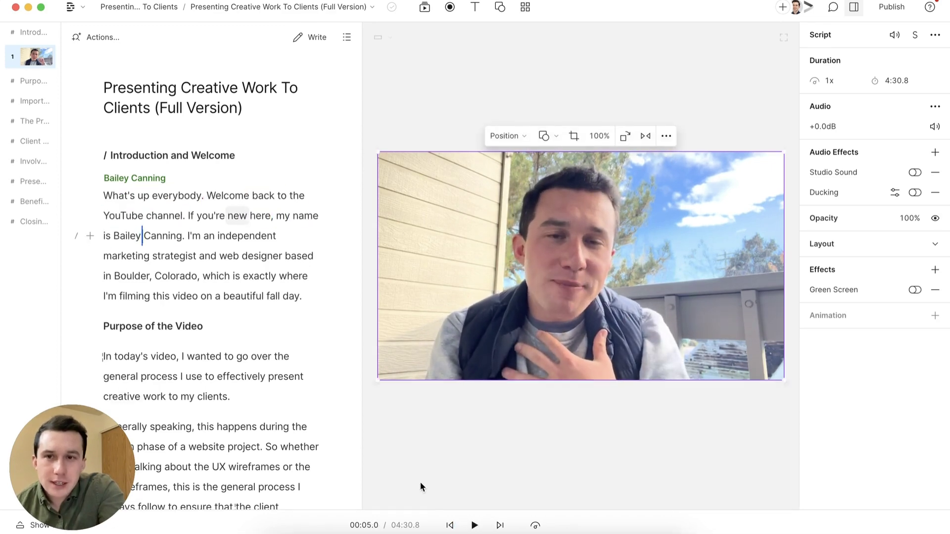
click(104, 196)
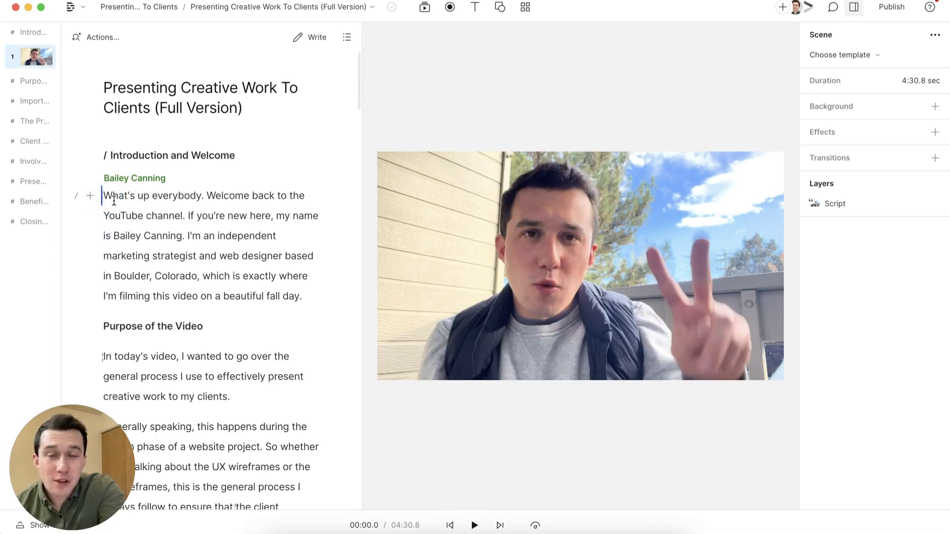
click(685, 214)
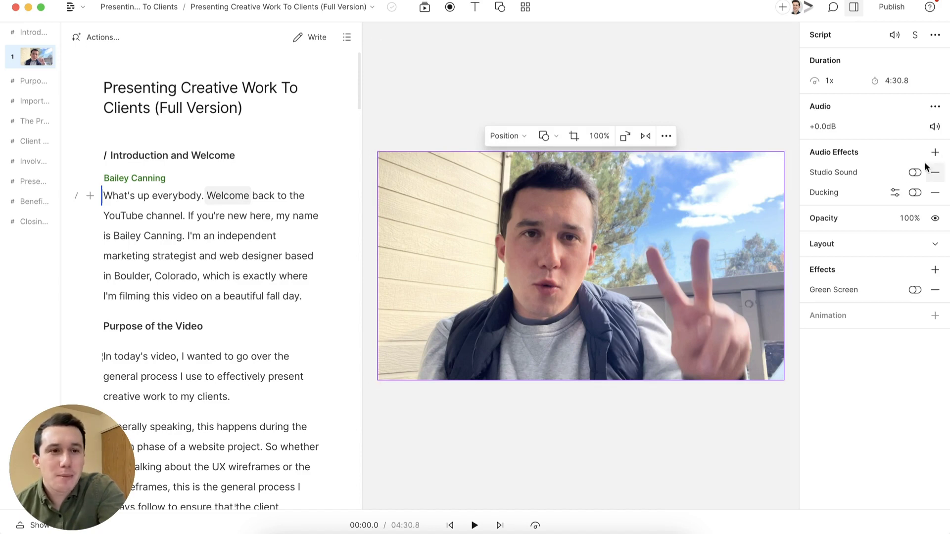
Step: Turn on Studio Sound for the clip and confirm its intensity is 90%
click(915, 174)
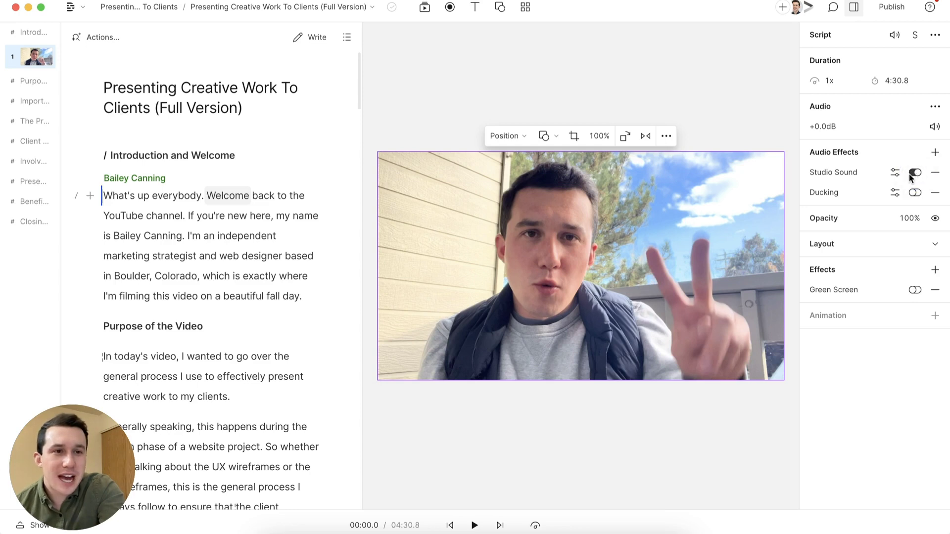
click(894, 173)
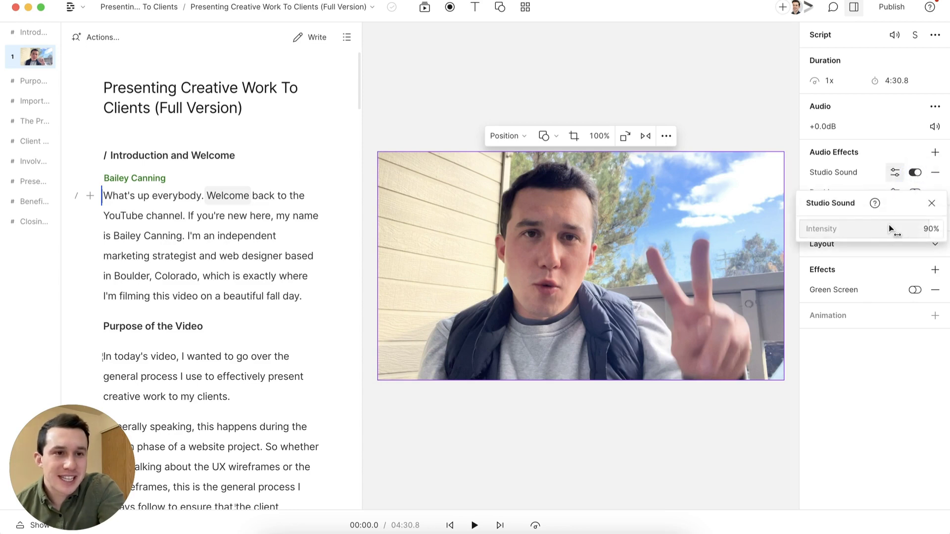
click(895, 176)
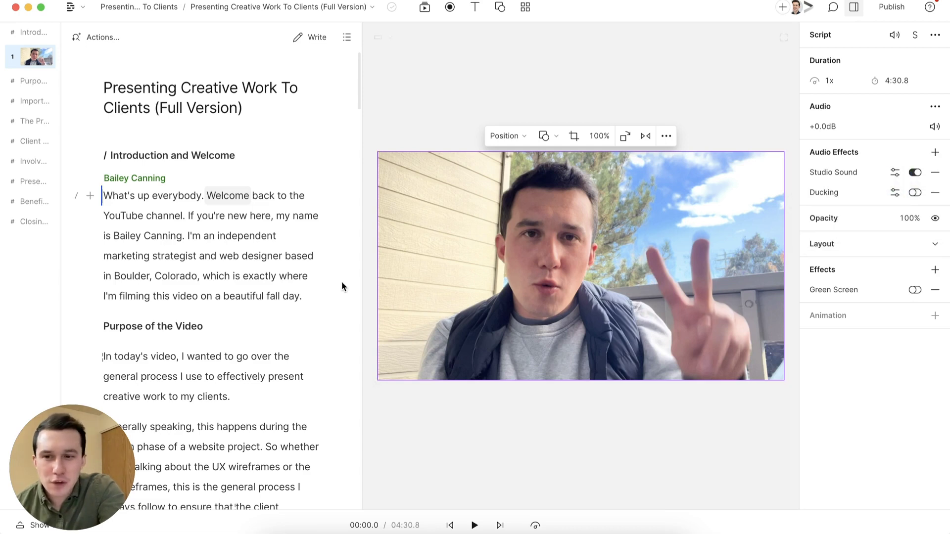
Step: Play and pause the video to hear the enhanced audio
click(474, 526)
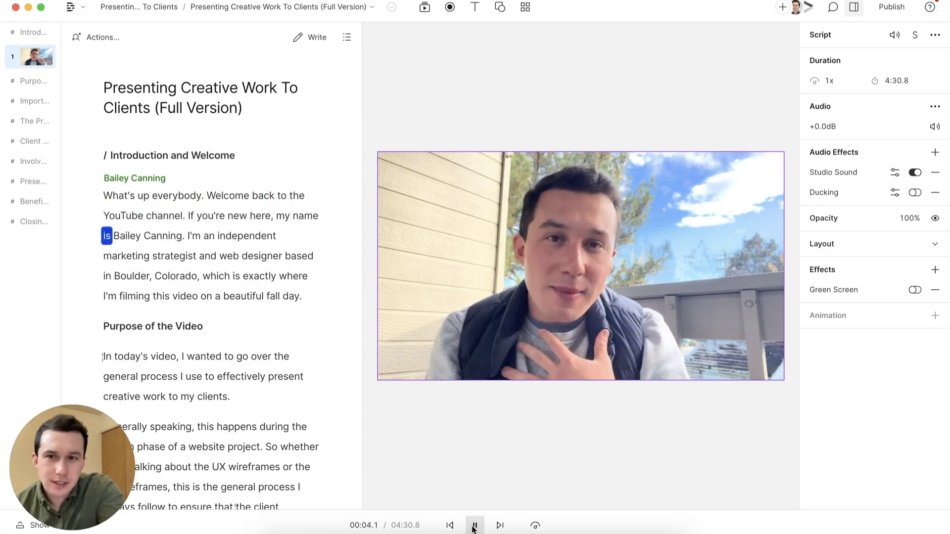
click(473, 527)
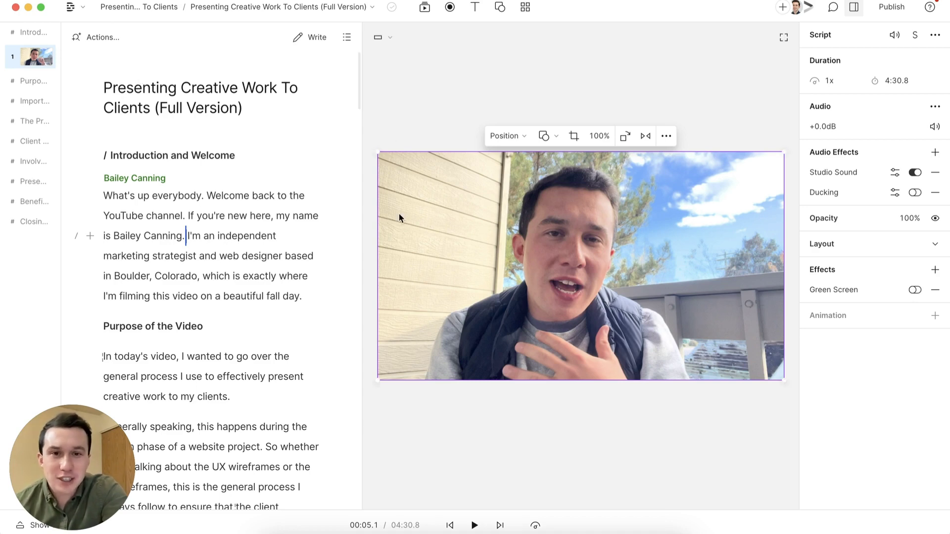
click(83, 19)
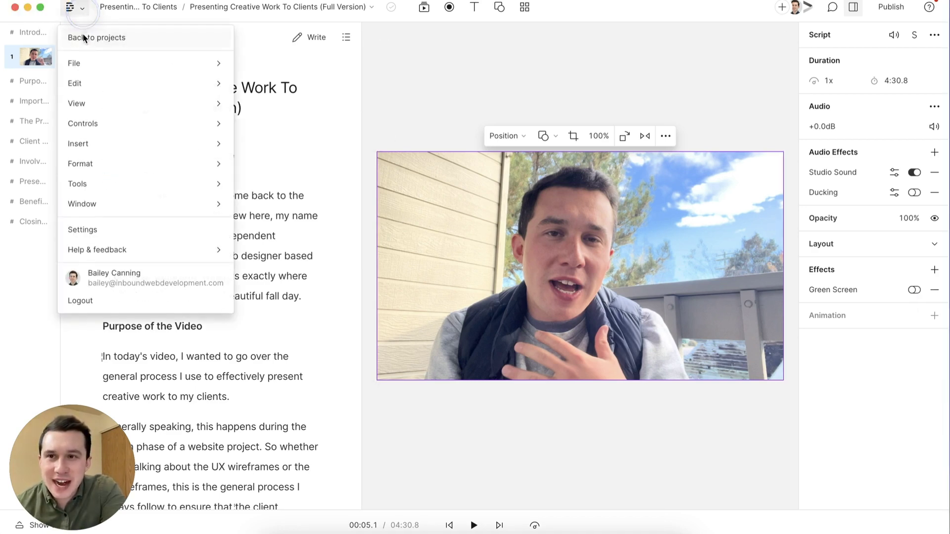
Step: Return to projects, open 'Video - Descript for Video Editing' and show its script actions list
click(82, 41)
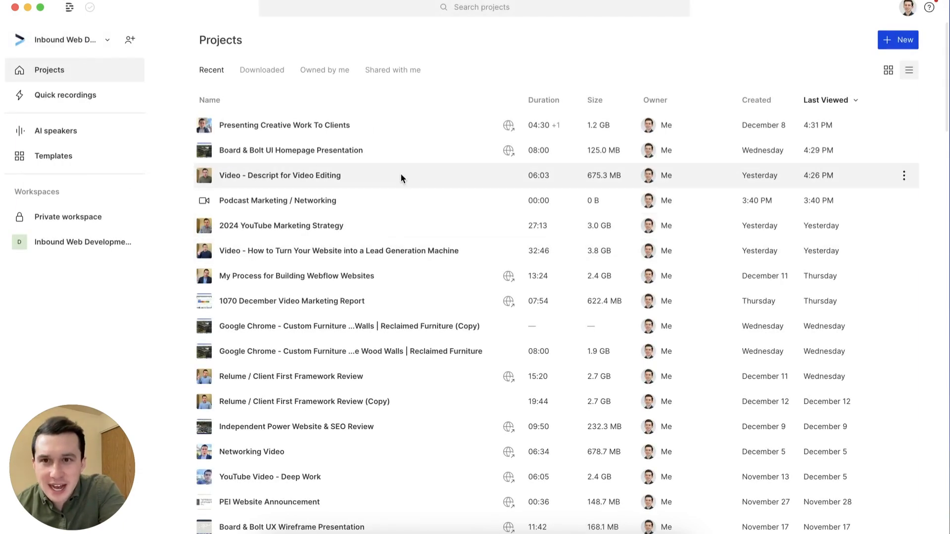
click(361, 249)
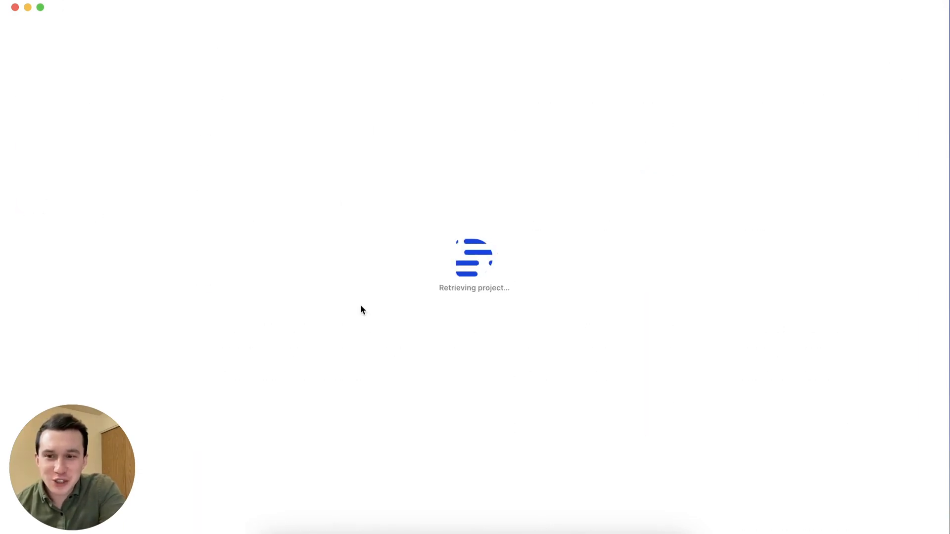
scroll(265, 210, up, 5)
scroll(213, 346, down, 2)
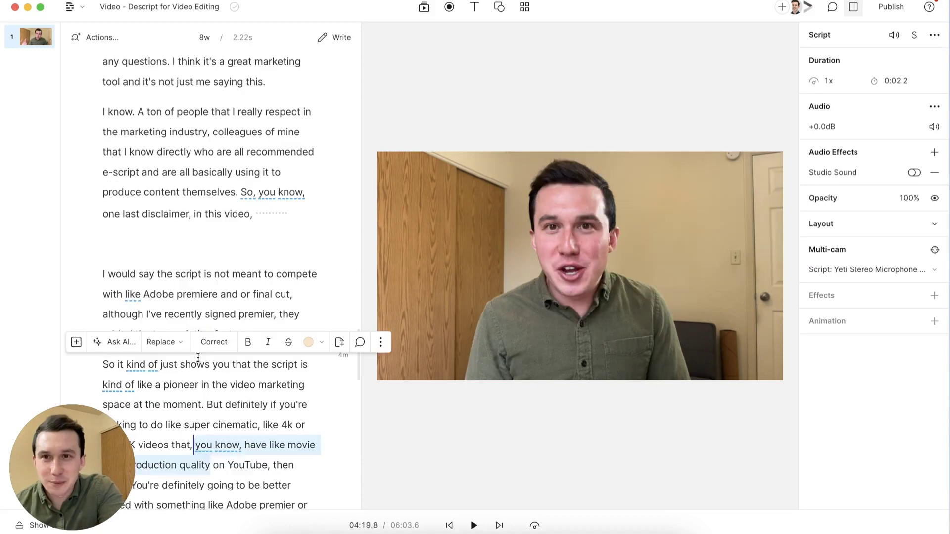
scroll(241, 158, up, 10)
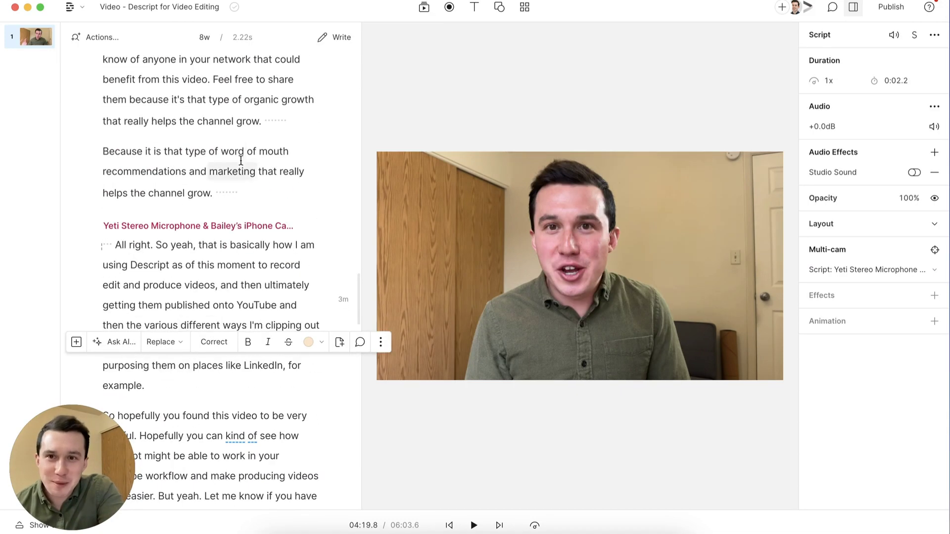
click(241, 157)
scroll(208, 198, up, 15)
click(97, 37)
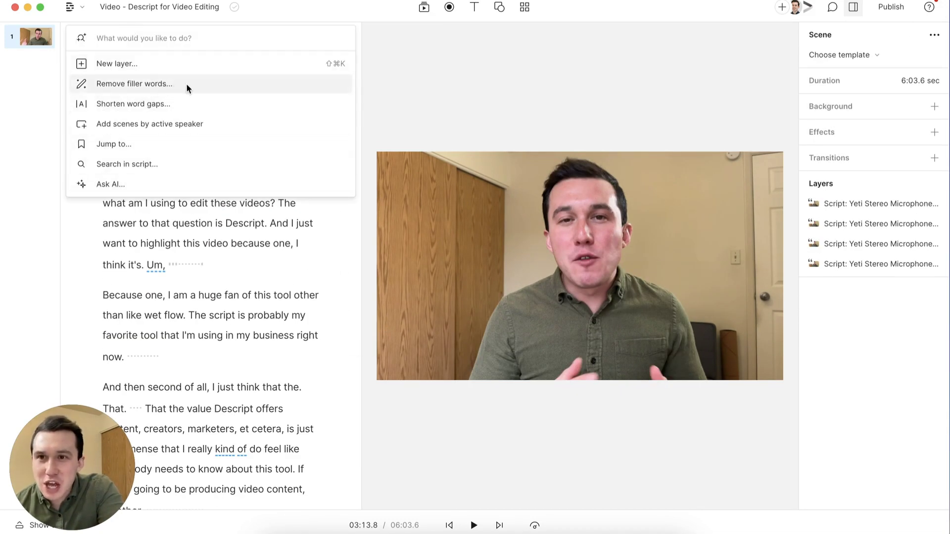
Step: Remove all 22 filler words from the script, cutting the video from 06:03.6 to 05:49.6
key(Escape)
click(98, 37)
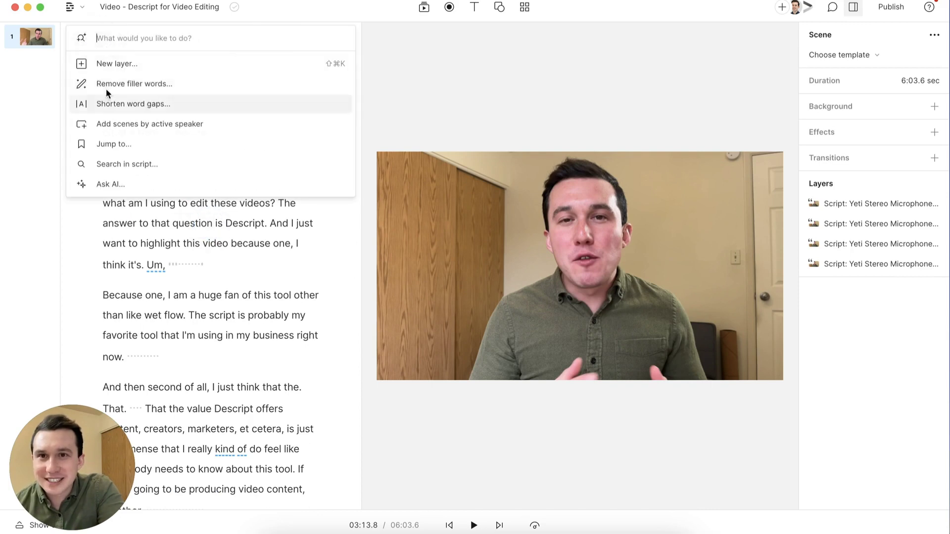
click(190, 83)
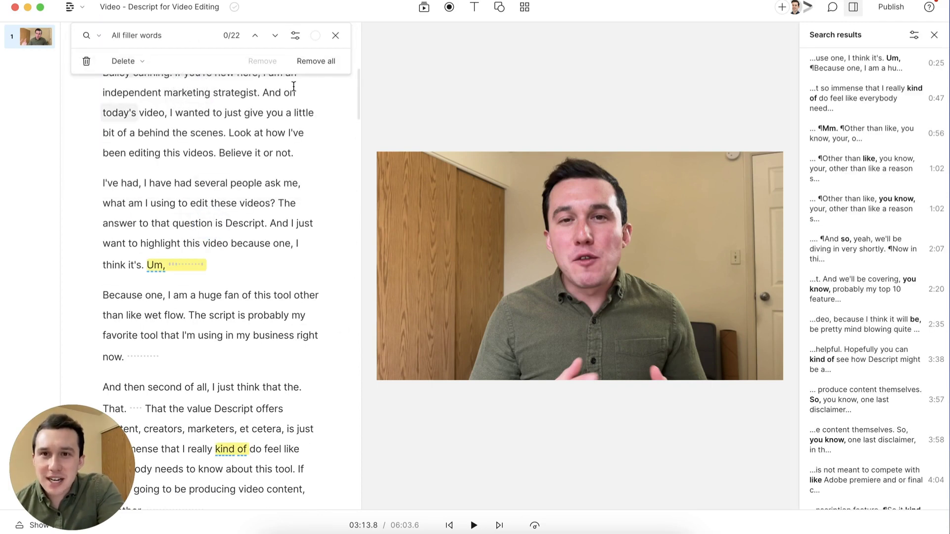
click(319, 66)
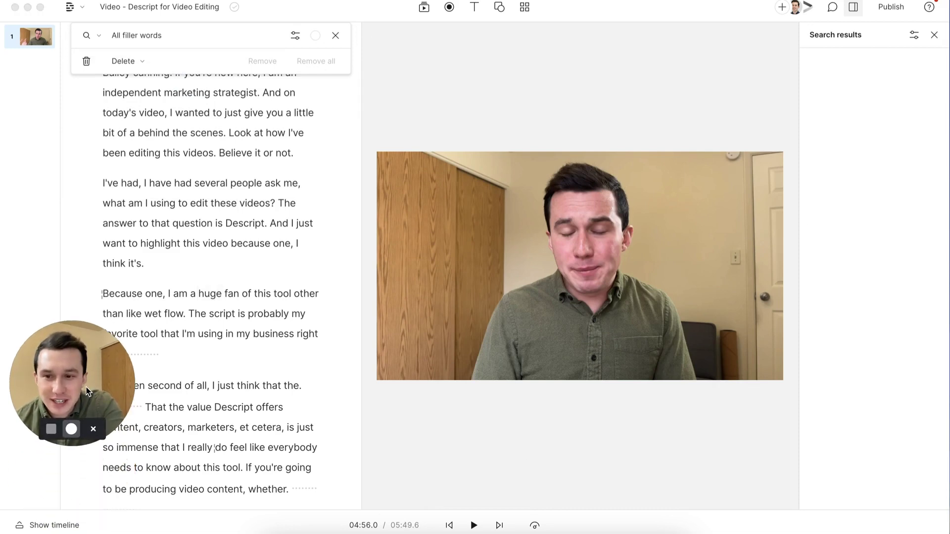
click(48, 526)
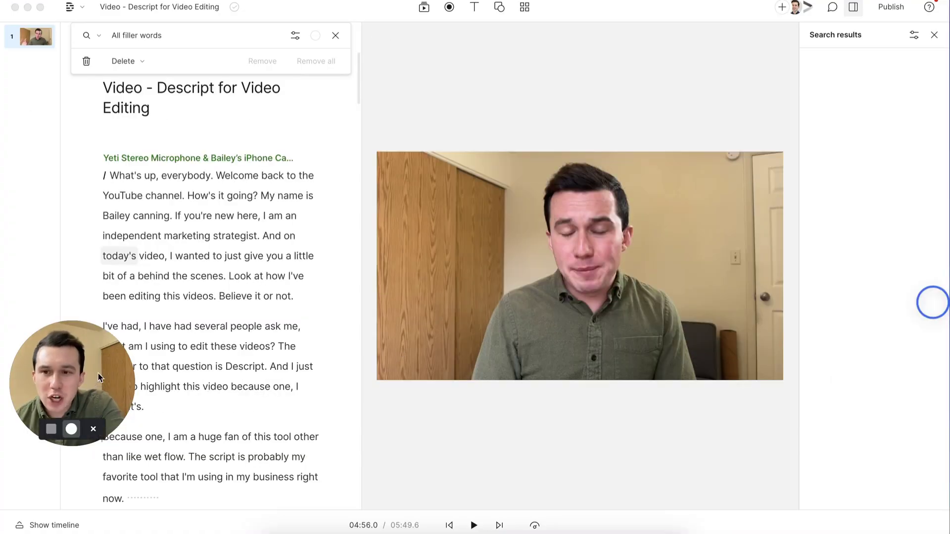
drag(99, 377, 99, 459)
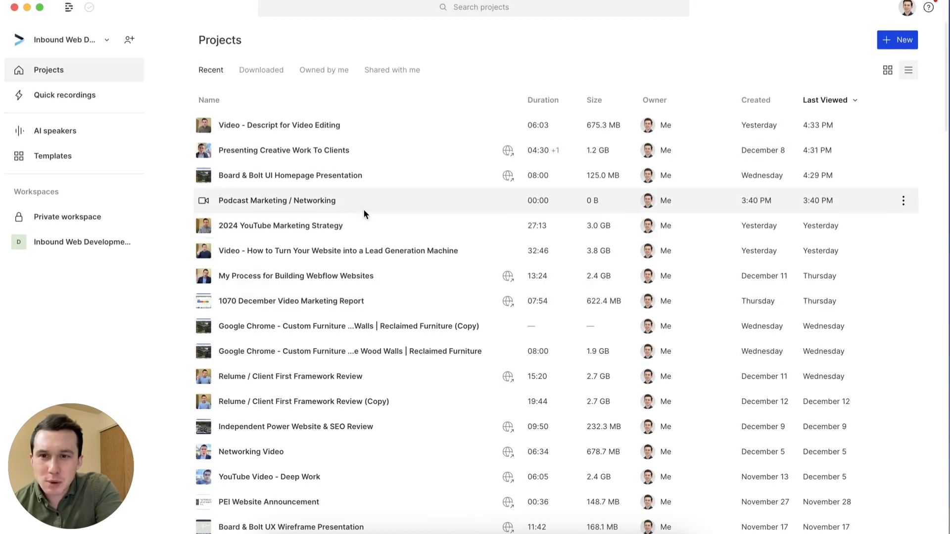
Step: Open the Lead Generation Machine project and select the pause after 'consistently'
click(424, 250)
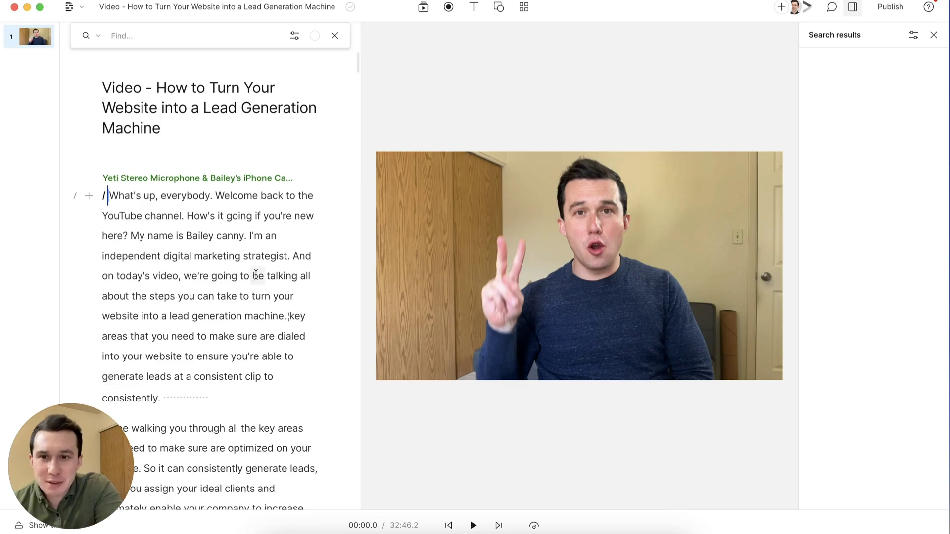
drag(164, 398, 212, 398)
scroll(215, 399, down, 7)
scroll(217, 398, down, 6)
scroll(208, 198, up, 1)
drag(198, 157, 329, 159)
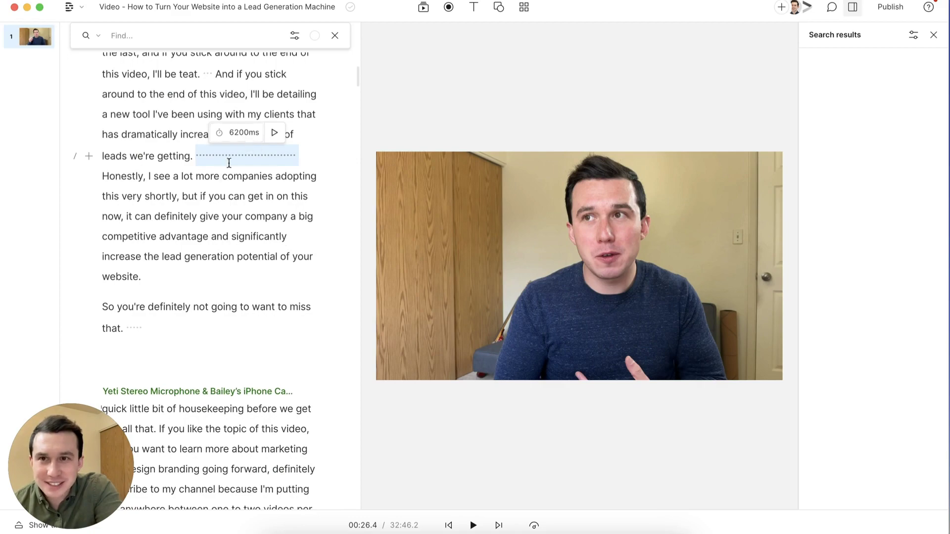
click(331, 37)
Step: Shorten all 36 word gaps of 3 seconds or more to 1 second, trimming the video to 28:40.4
scroll(174, 337, down, 12)
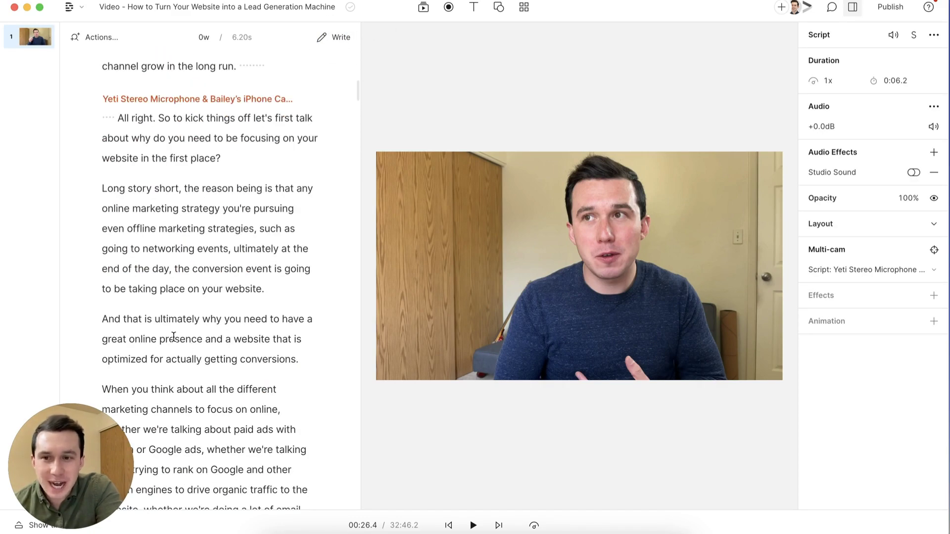
scroll(173, 336, down, 6)
scroll(174, 338, up, 15)
scroll(174, 338, up, 5)
right_click(240, 296)
click(275, 7)
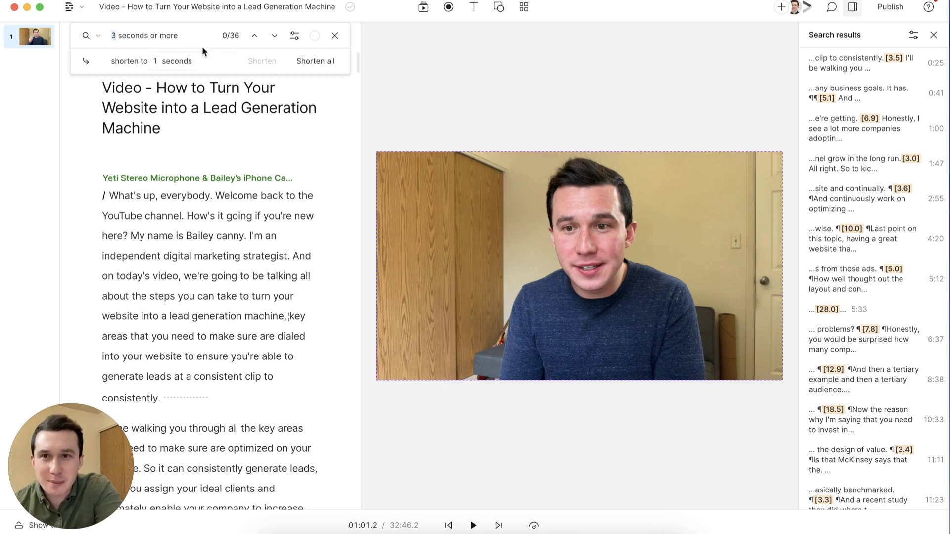
scroll(241, 307, down, 8)
scroll(241, 307, down, 7)
scroll(240, 306, up, 5)
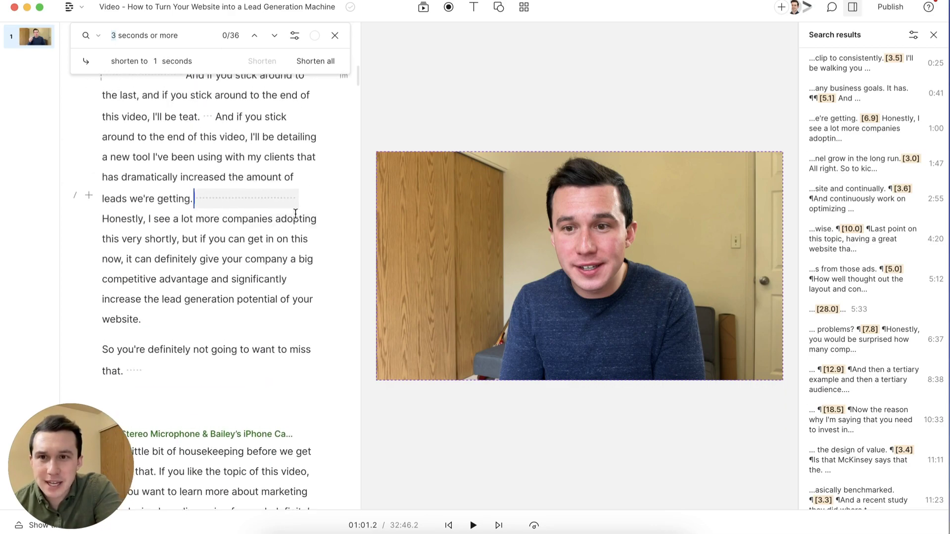
scroll(295, 213, down, 20)
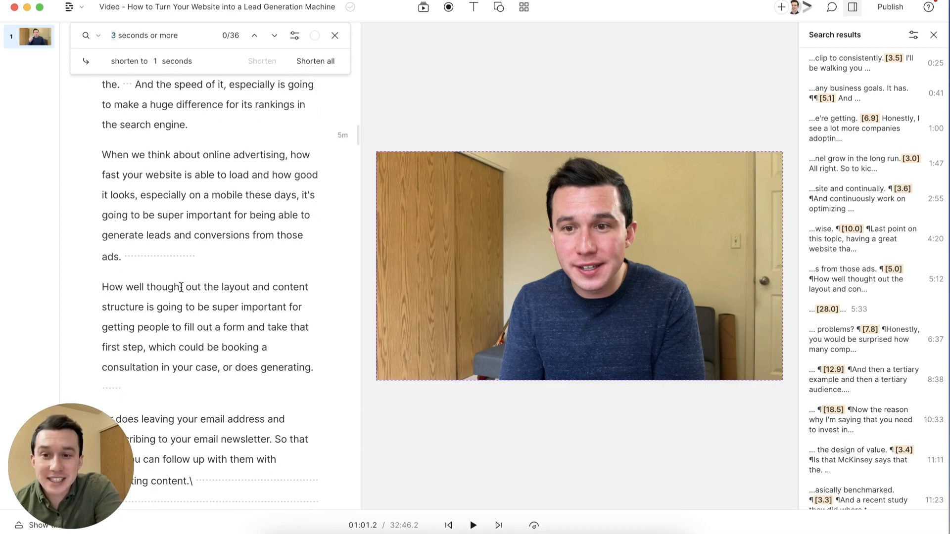
scroll(181, 287, down, 20)
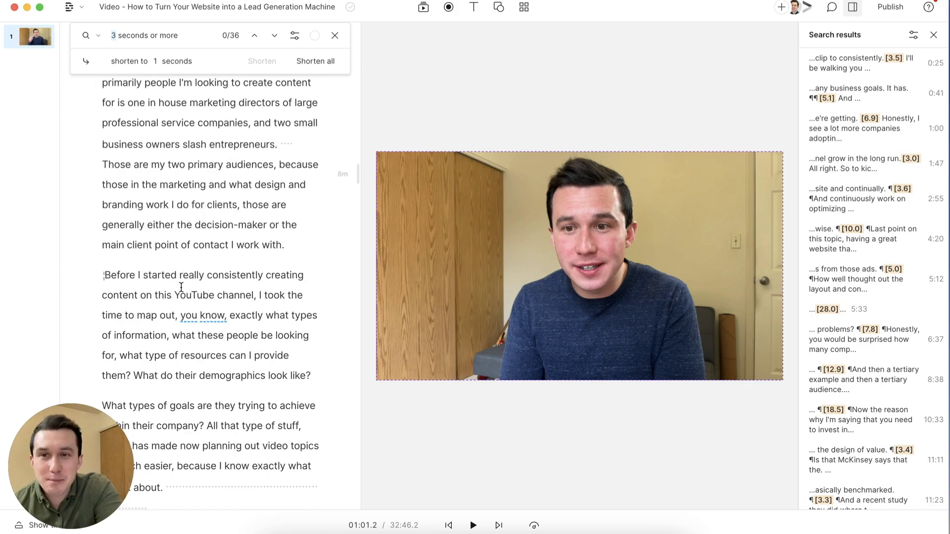
click(319, 61)
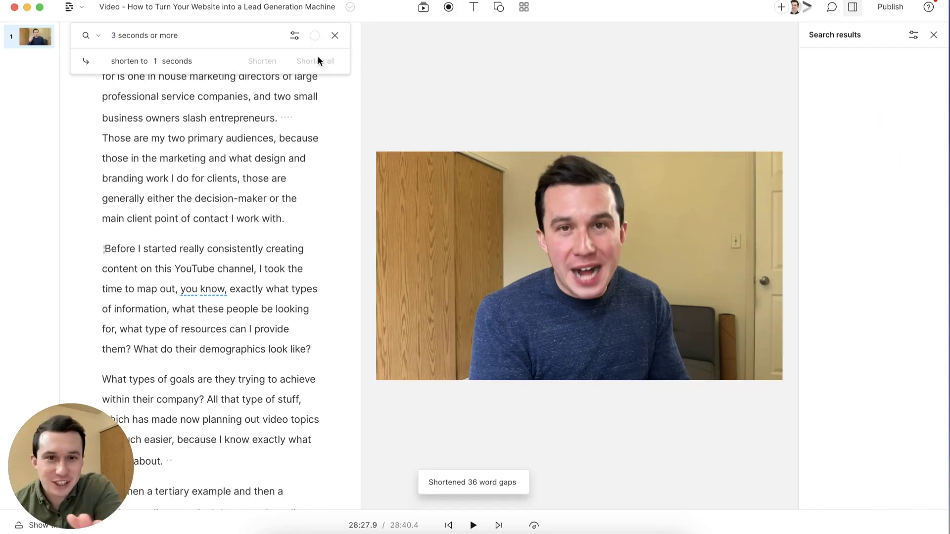
key(Escape)
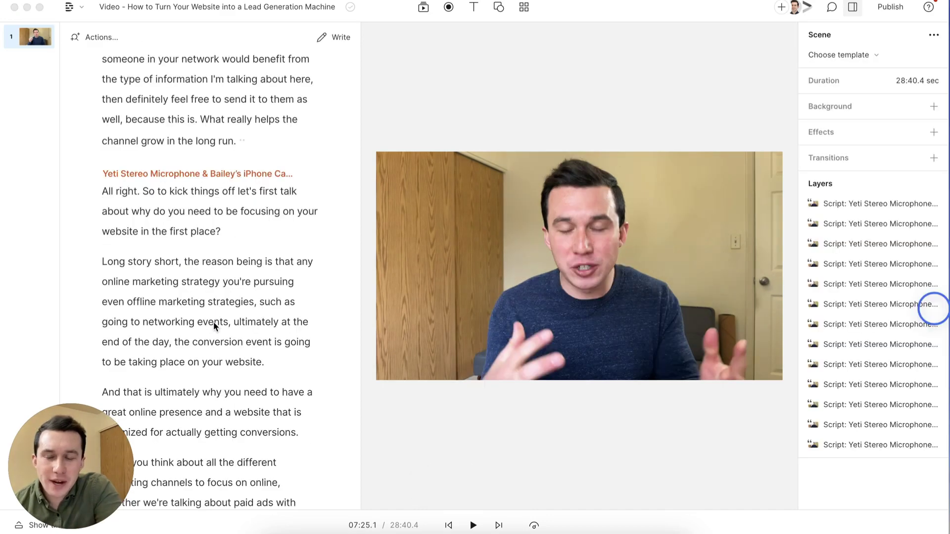
scroll(212, 321, down, 1)
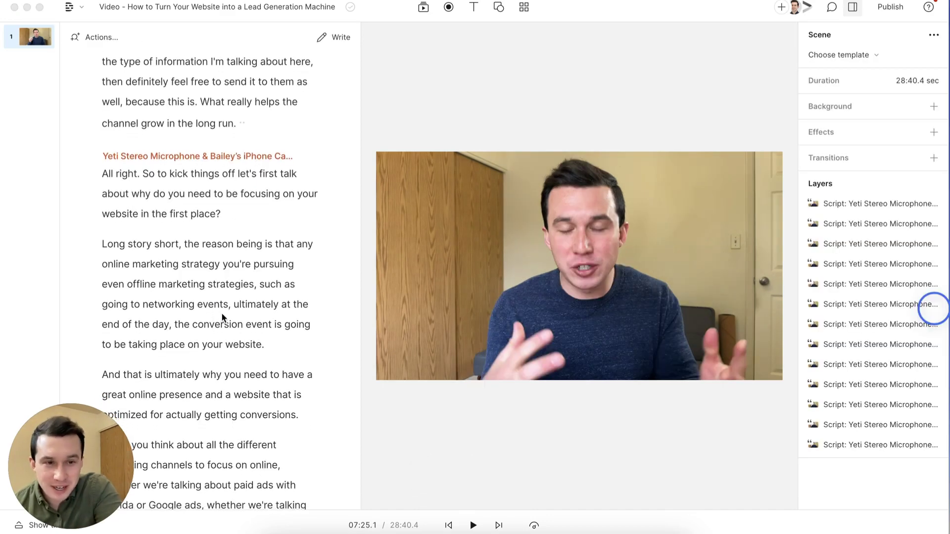
triple_click(221, 314)
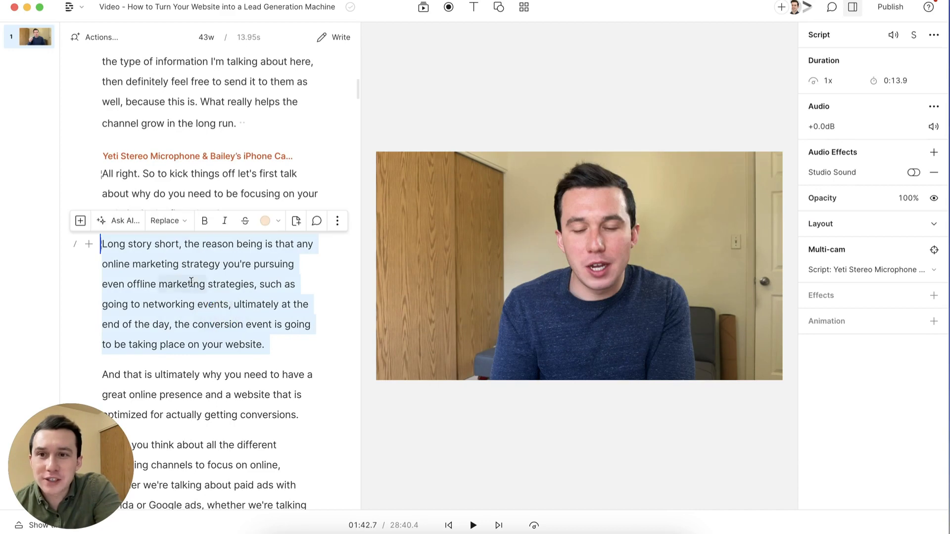
click(179, 221)
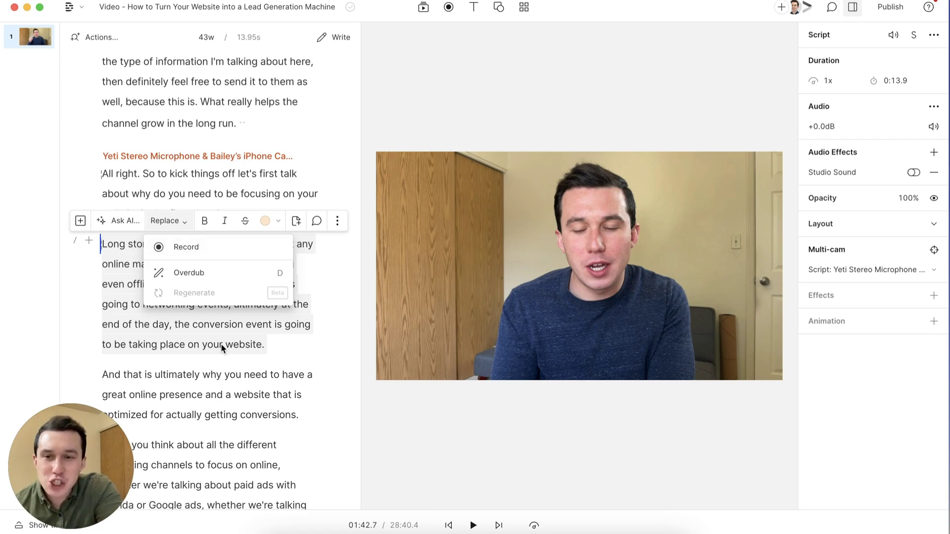
key(Escape)
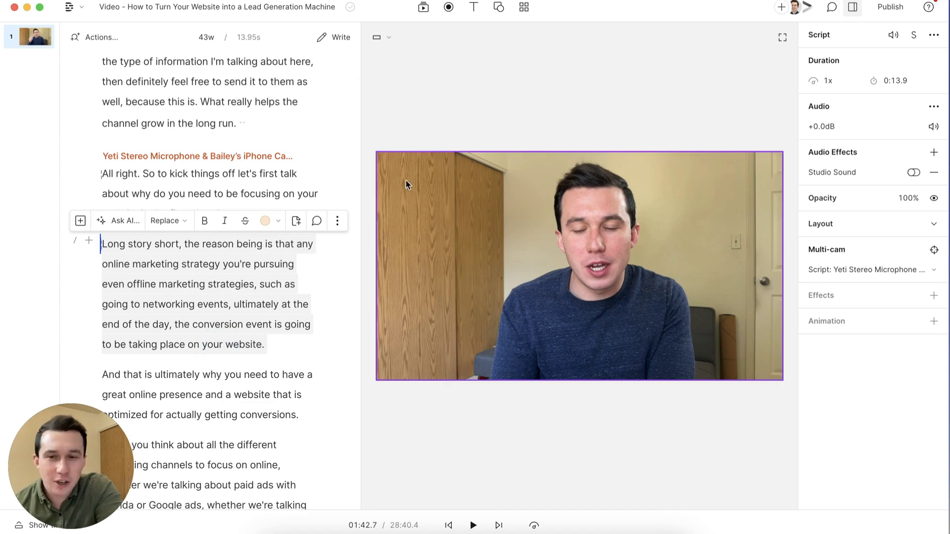
click(288, 340)
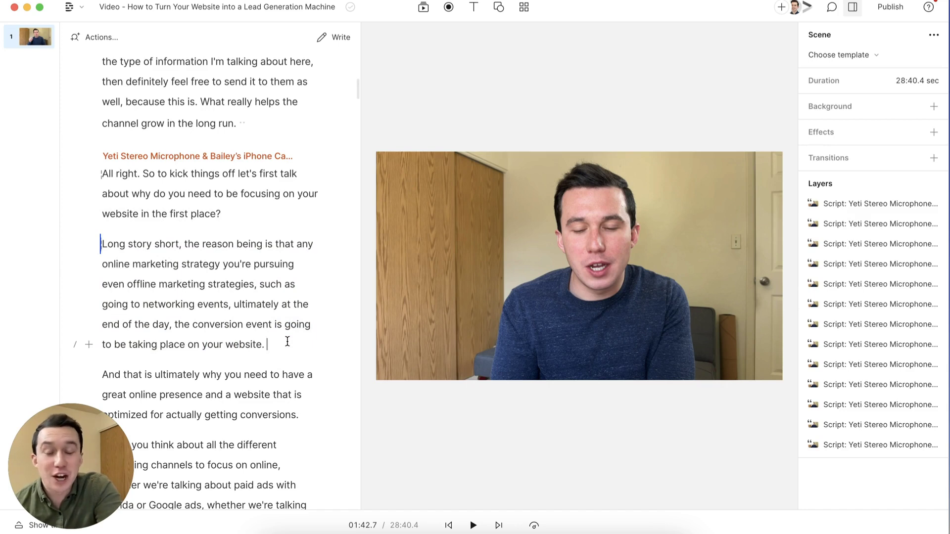
click(267, 119)
key(Return)
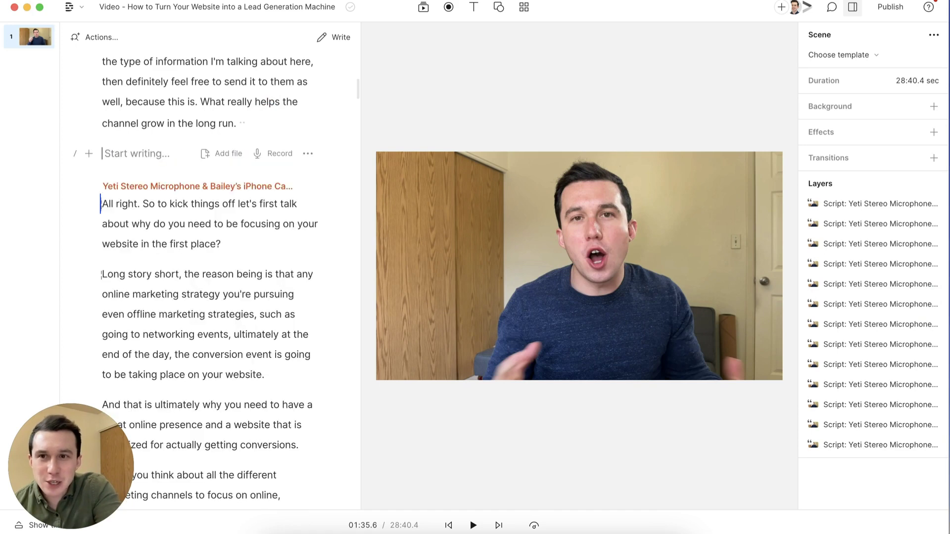
click(281, 153)
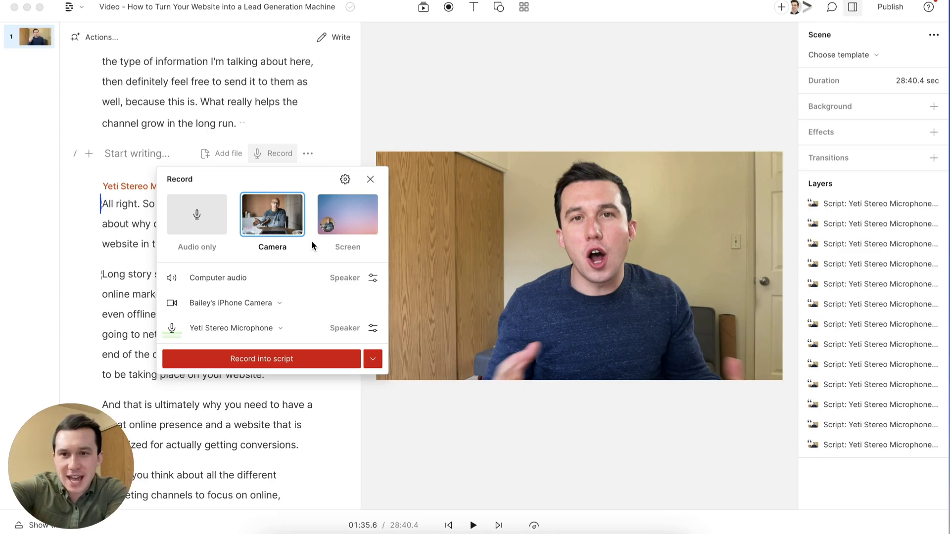
click(255, 104)
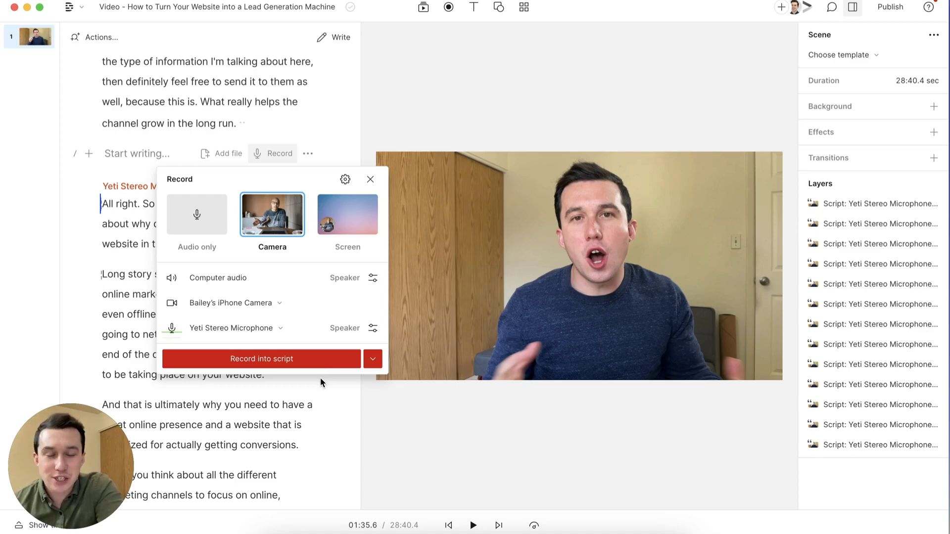
click(938, 311)
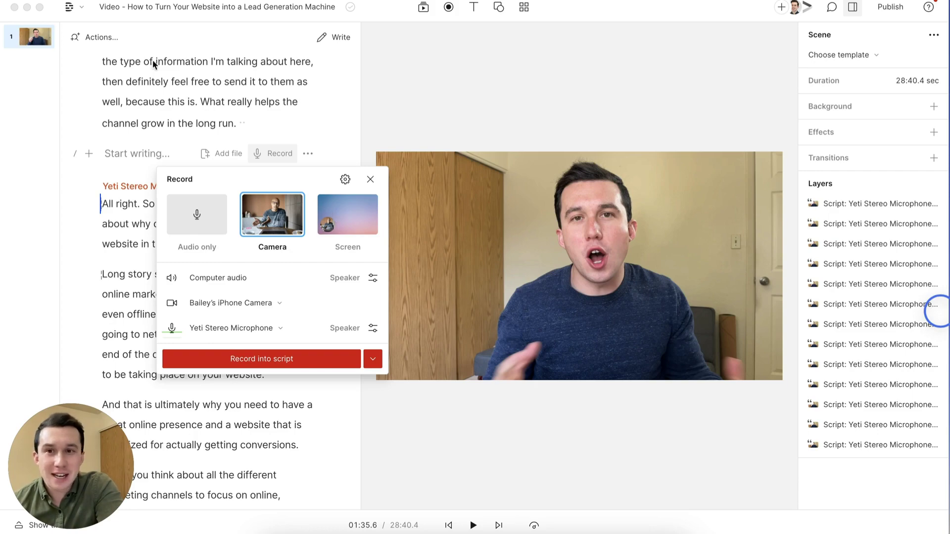
click(230, 122)
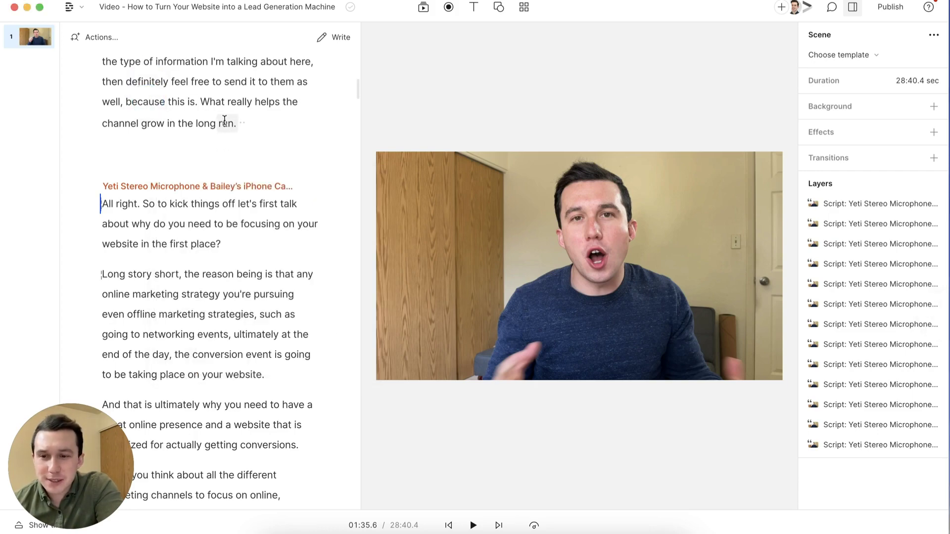
scroll(230, 122, up, 15)
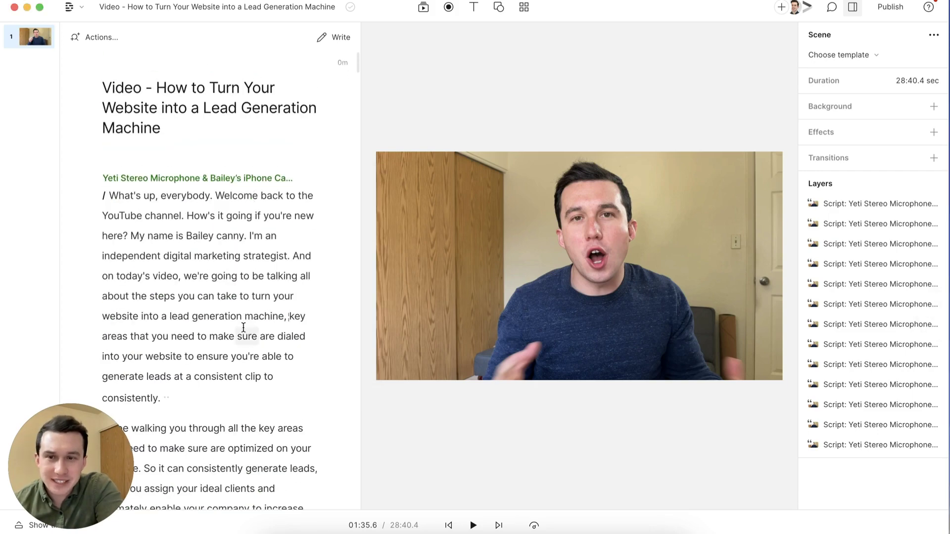
Step: Hide the timeline and jump through the script to the automated email workflow passage
mouse_move(291, 315)
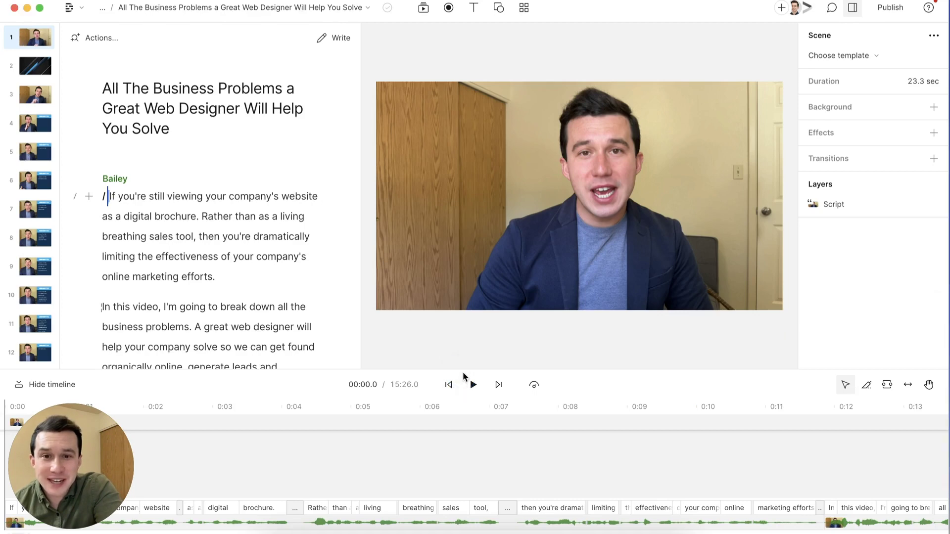
drag(466, 370, 461, 453)
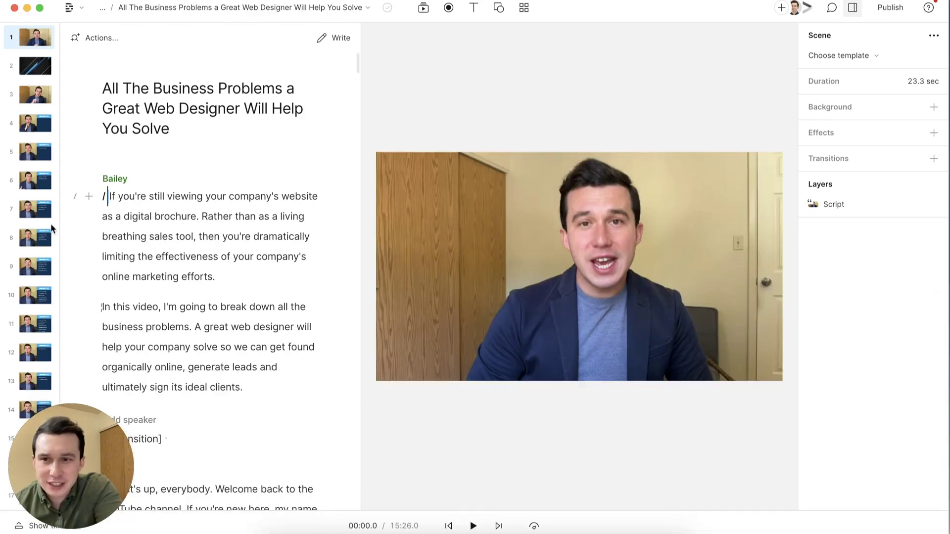
click(31, 123)
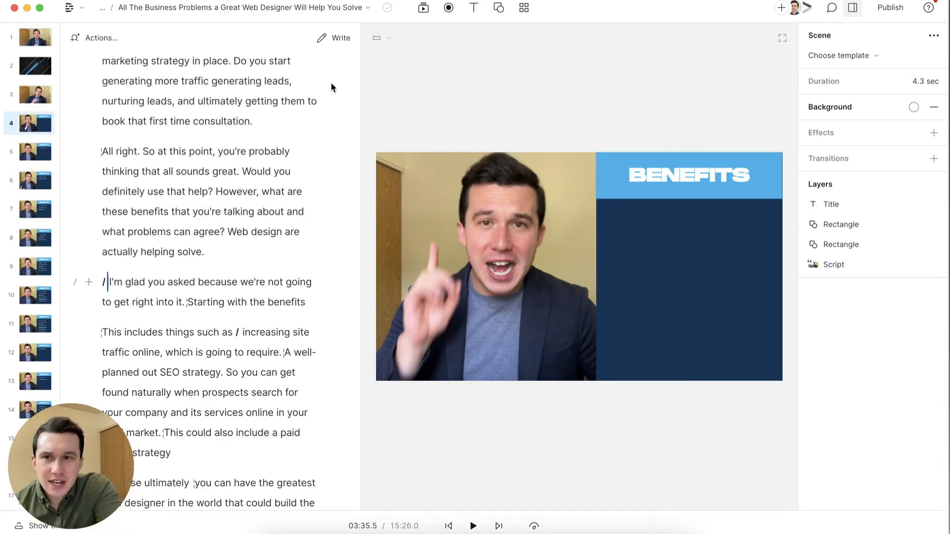
scroll(192, 309, down, 3)
click(190, 278)
scroll(195, 336, down, 1)
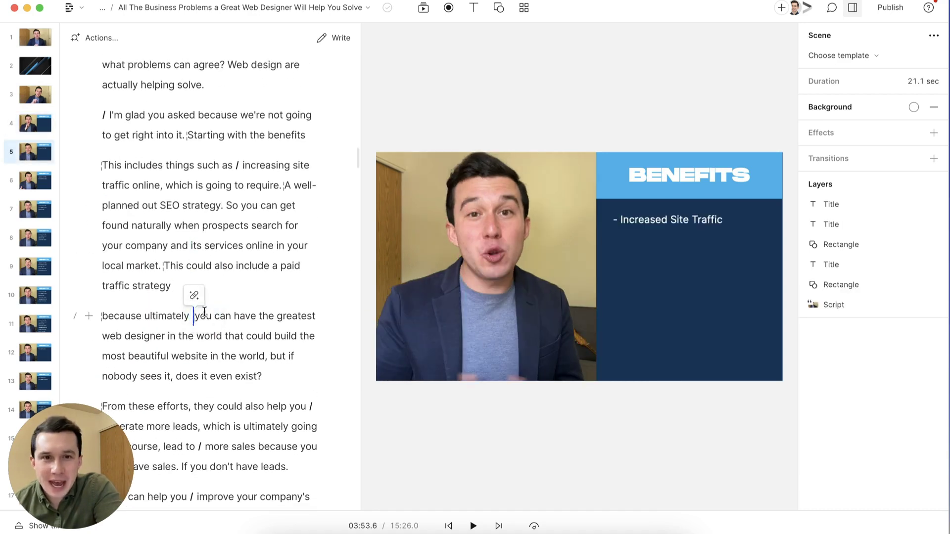
click(195, 335)
scroll(194, 342, down, 4)
click(194, 341)
scroll(194, 342, down, 3)
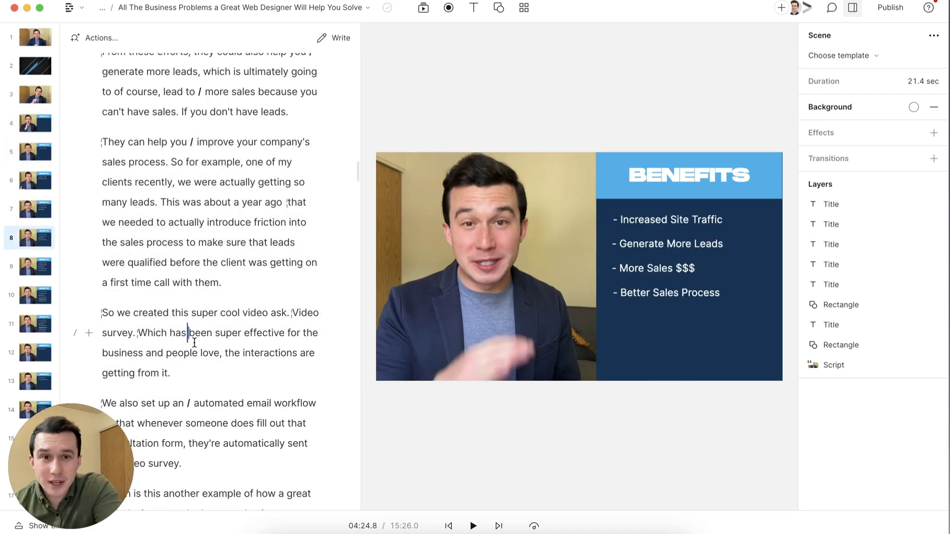
click(195, 341)
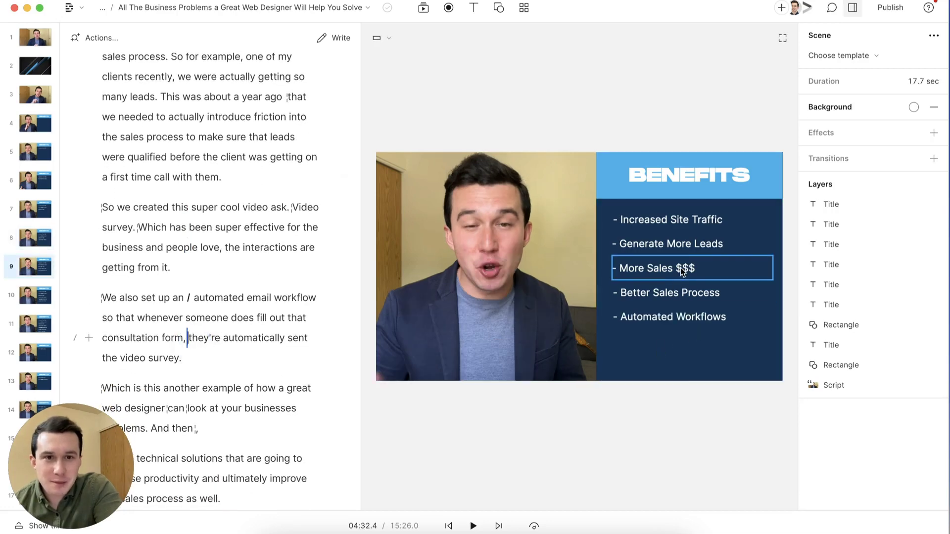
Step: Add a Text layer to the BENEFITS scene, drag it below the bullets, then delete it
click(473, 7)
click(478, 81)
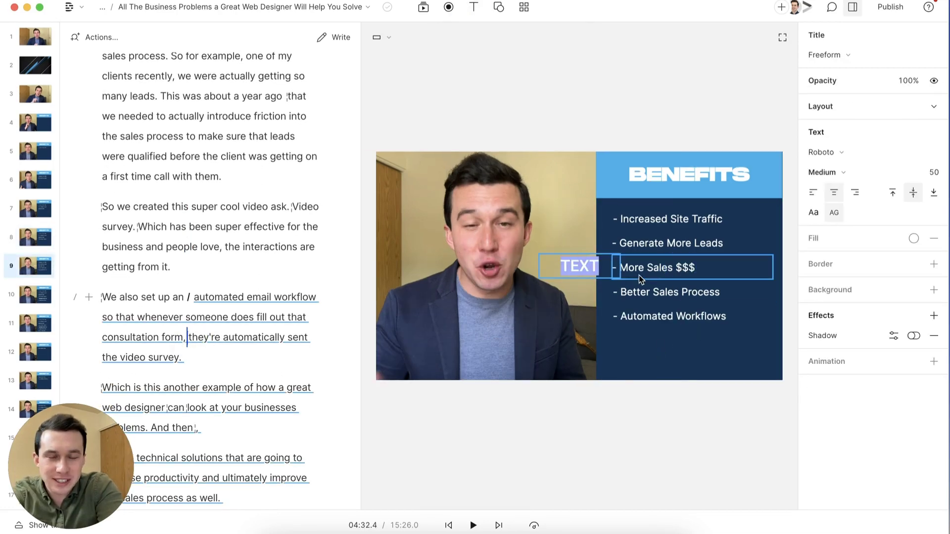
click(672, 251)
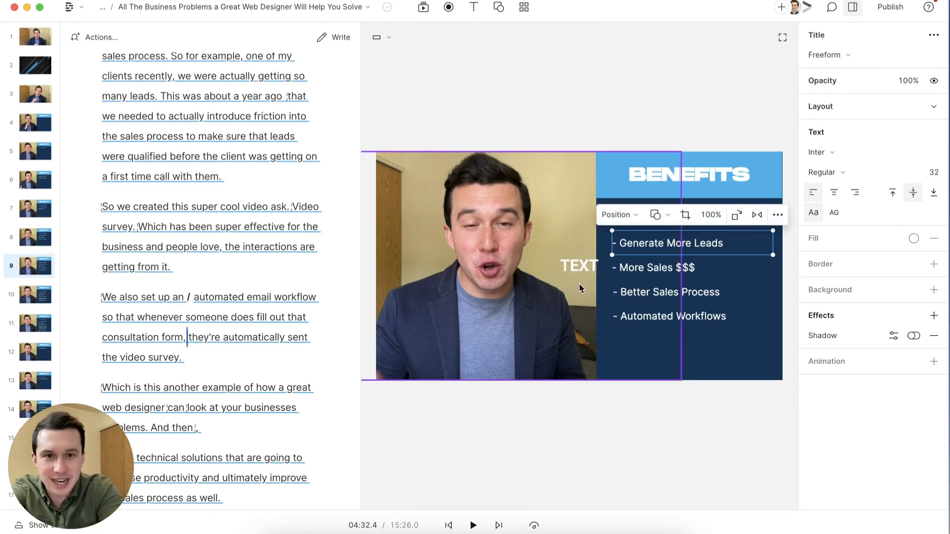
click(580, 265)
drag(580, 265, 648, 341)
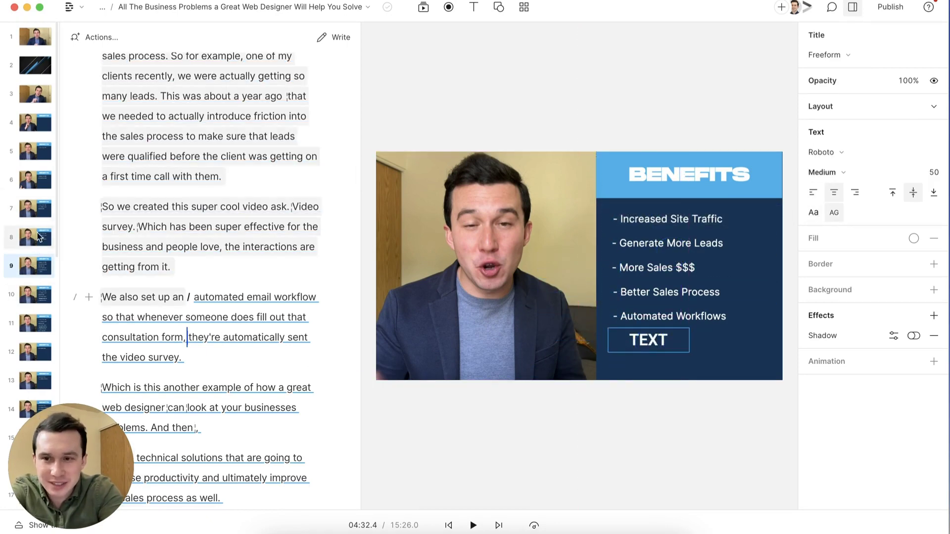
scroll(37, 262, down, 3)
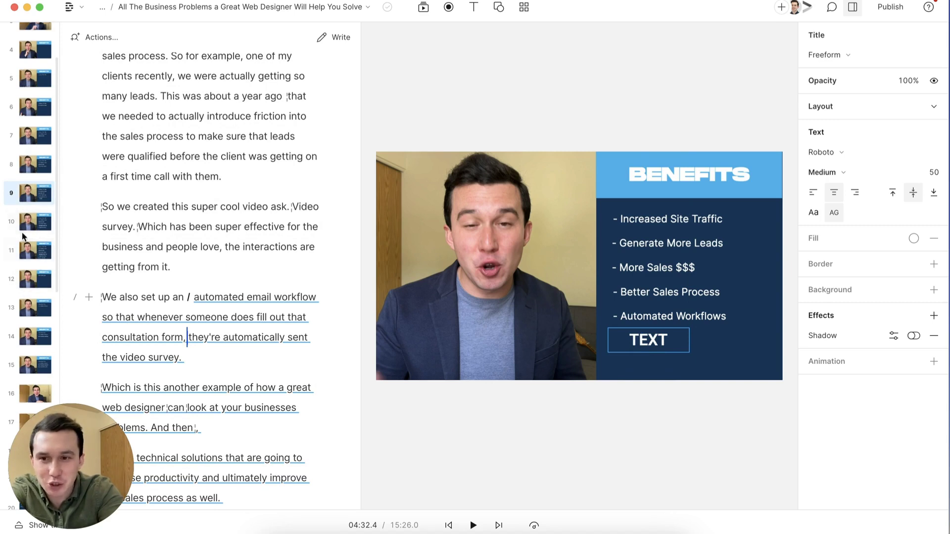
click(659, 341)
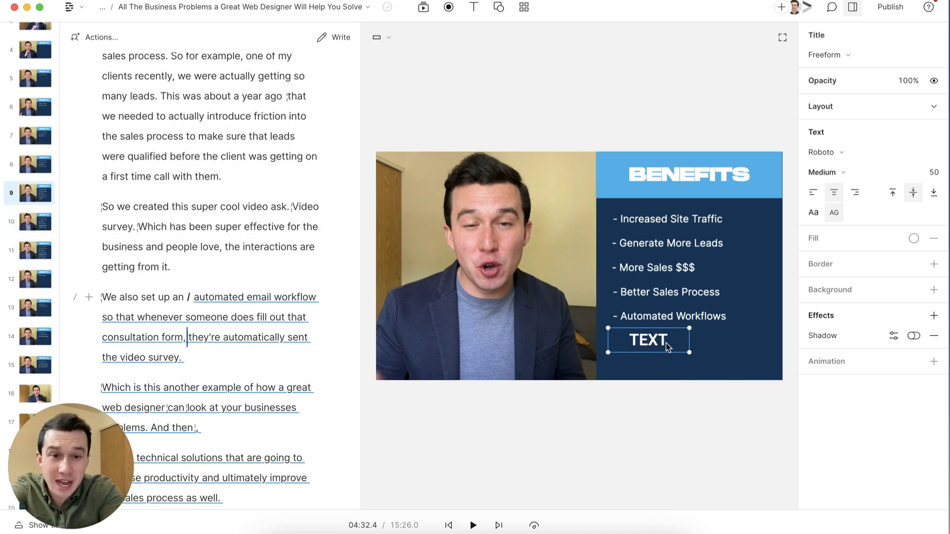
key(Delete)
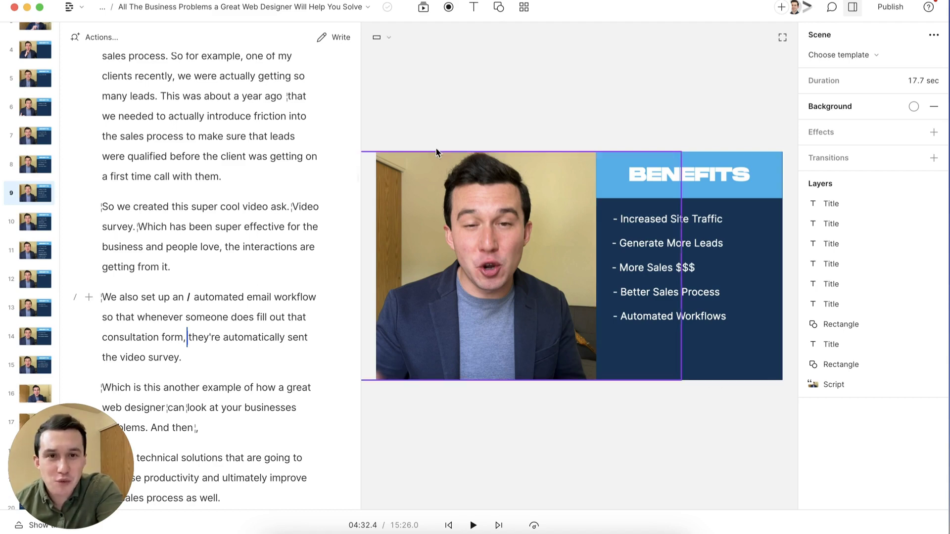
Step: Jump through the later scenes to the Problems Solved scene in the script
scroll(227, 280, down, 5)
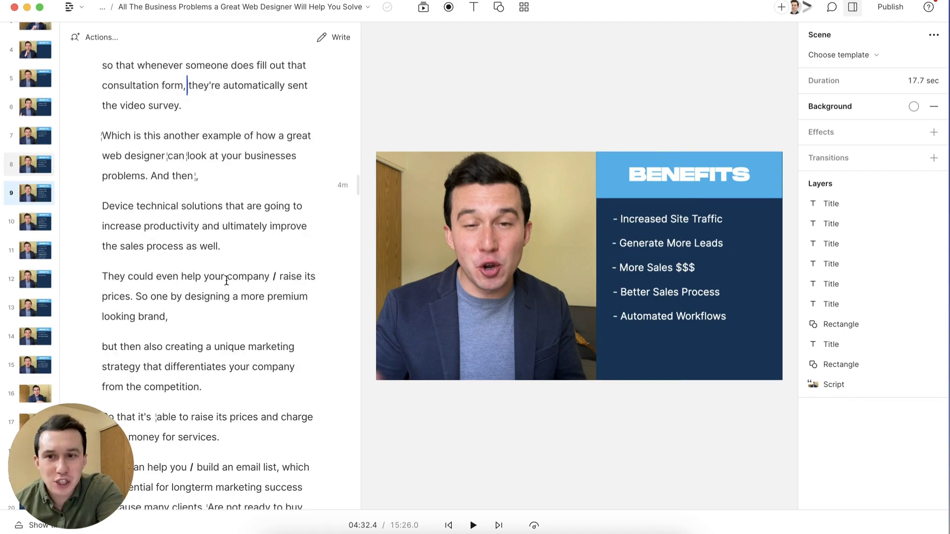
scroll(226, 280, down, 5)
click(221, 346)
scroll(221, 345, down, 10)
click(219, 349)
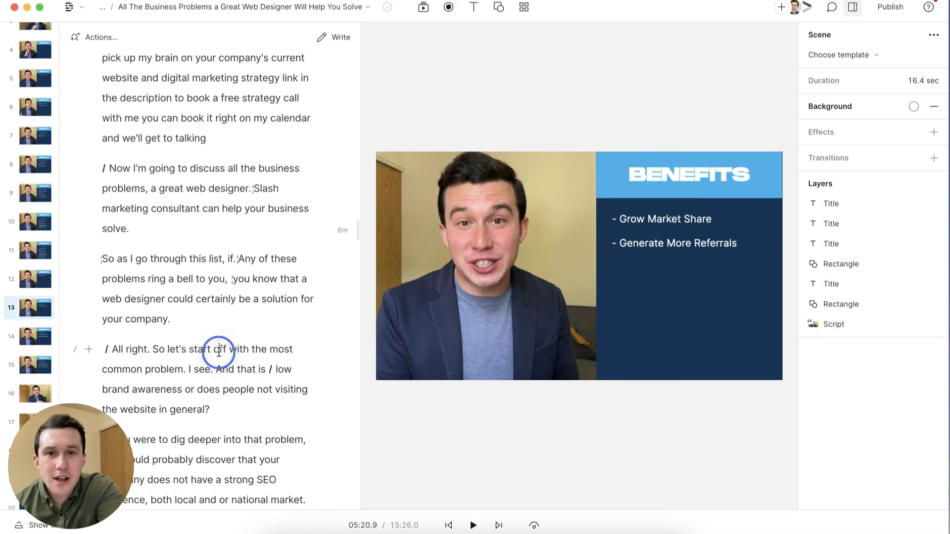
click(238, 437)
scroll(232, 435, down, 15)
click(227, 433)
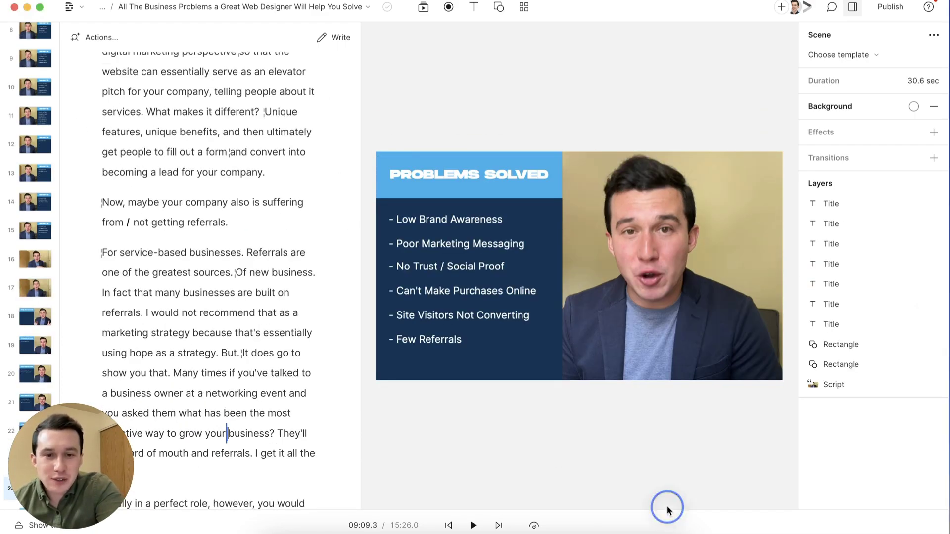
drag(73, 447, 73, 352)
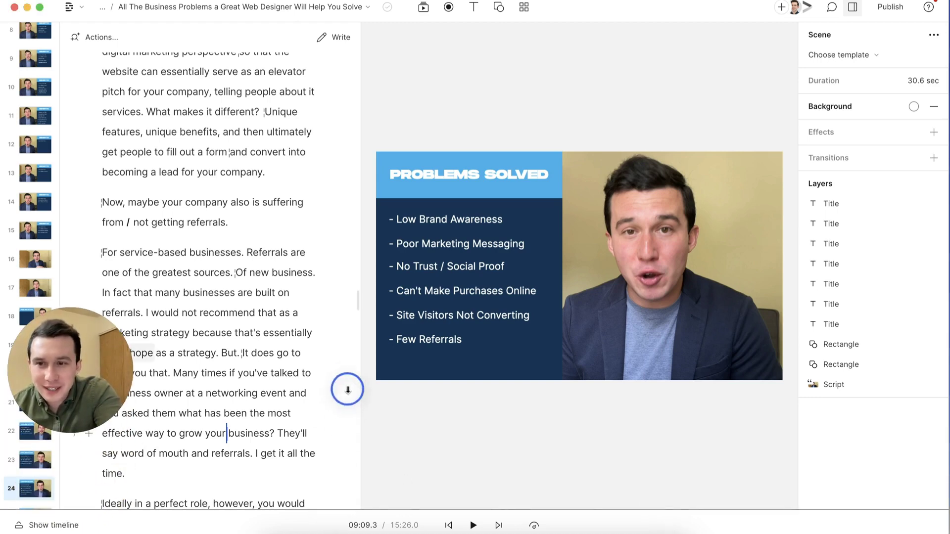
Step: Show the timeline, switch drawing mode on and back off, then collapse the timeline
key(super+shift+t)
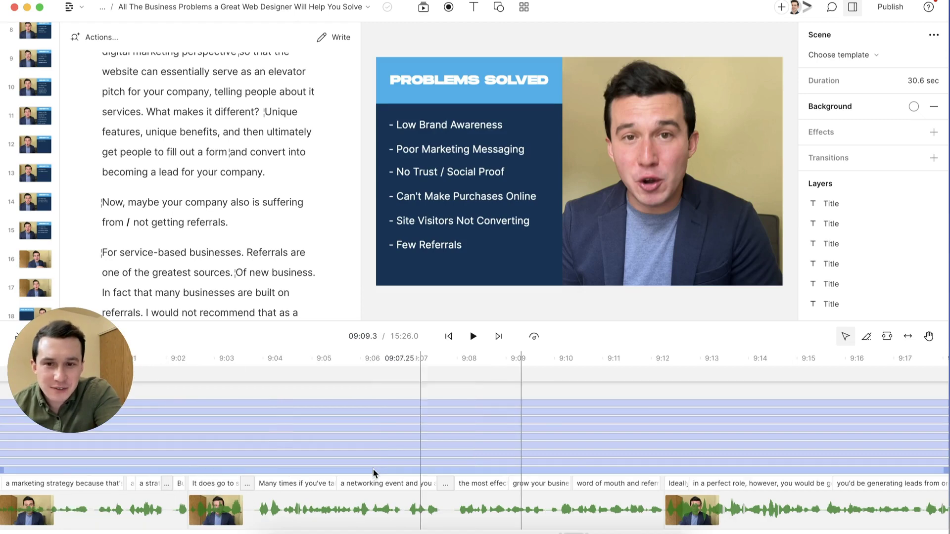
scroll(509, 470, left, 3)
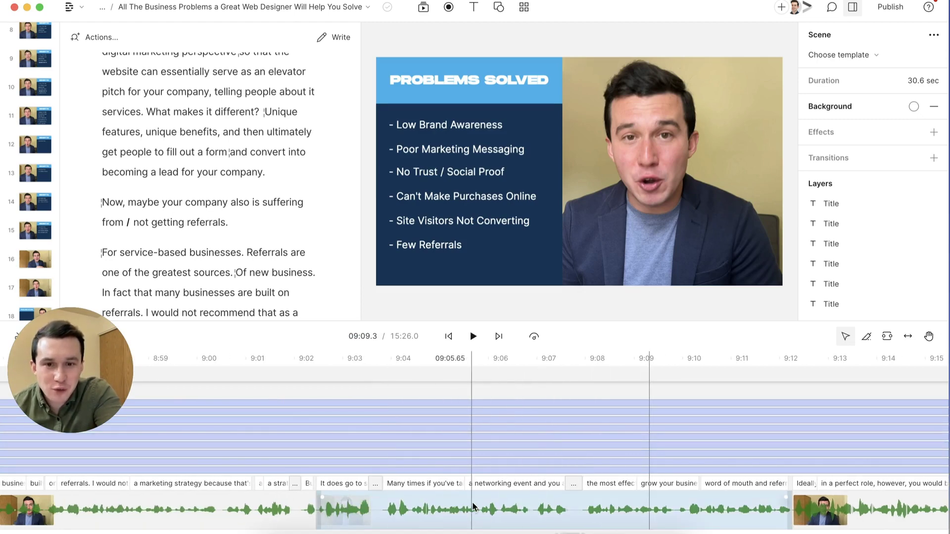
click(865, 337)
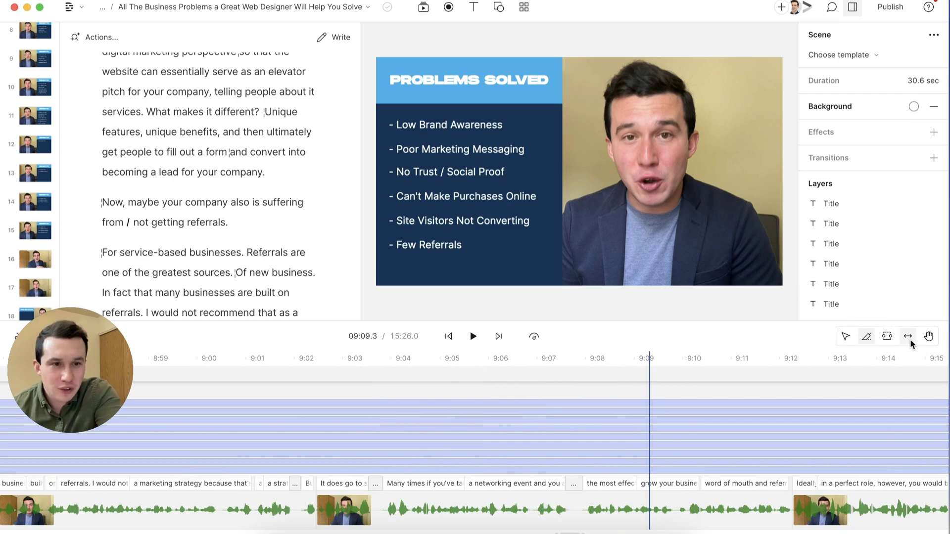
click(844, 337)
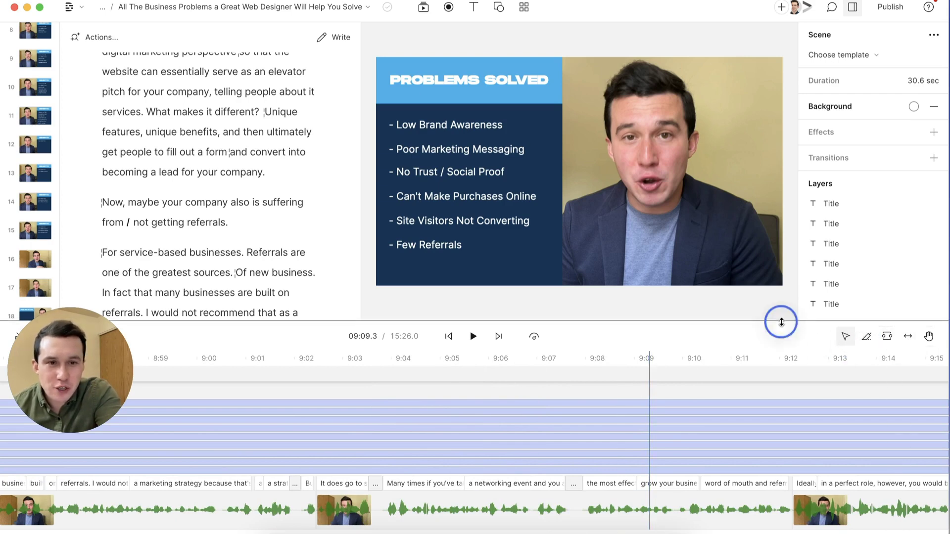
drag(781, 339, 780, 519)
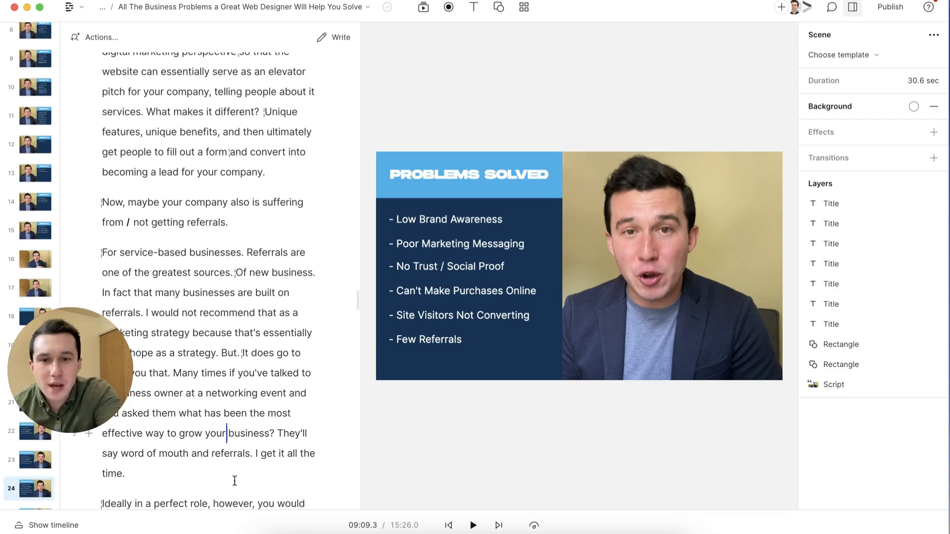
Step: Open the 'Clip - The Role a Great Web Designer Can Play' composition from the compositions list
drag(340, 509, 361, 331)
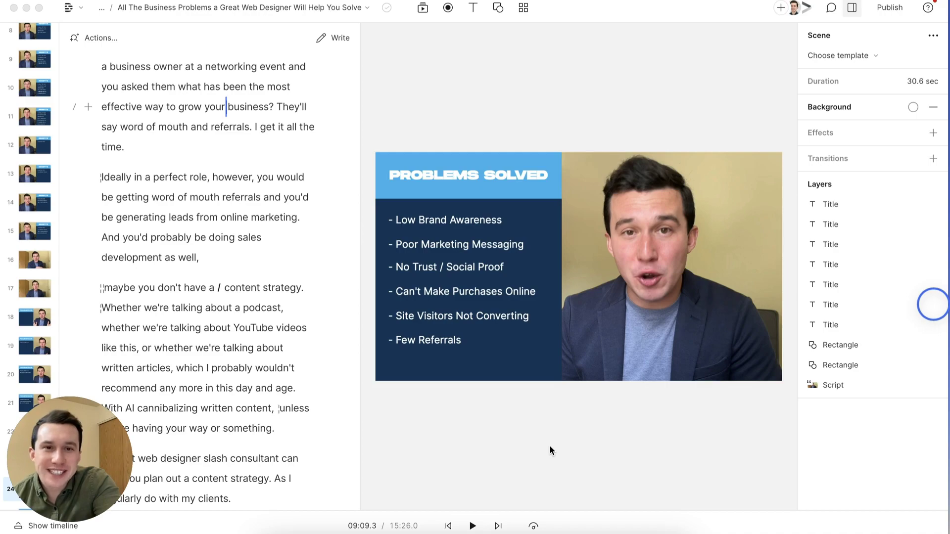
scroll(145, 174, up, 20)
scroll(146, 174, up, 20)
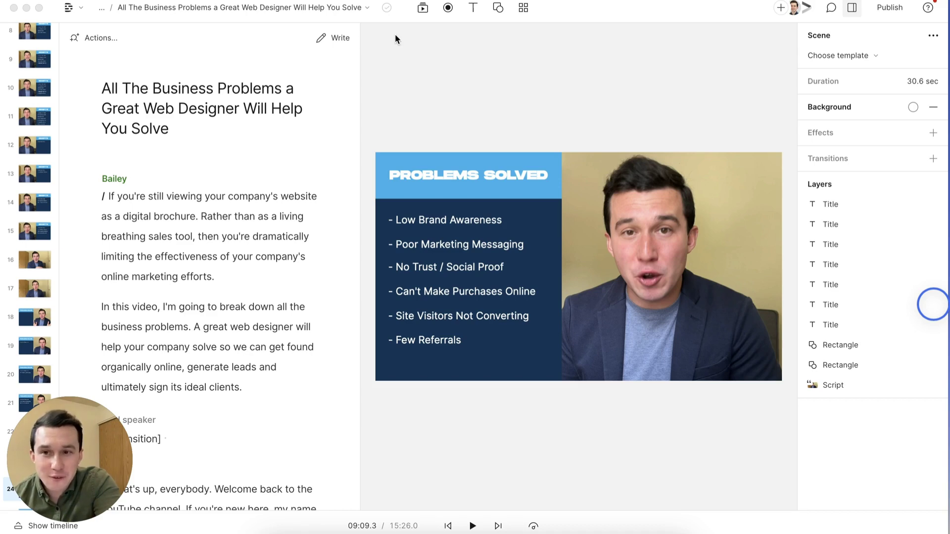
click(361, 9)
scroll(217, 141, down, 3)
scroll(194, 146, up, 3)
Step: Switch to the web designer's role composition and jump playback near the end of the clip
click(203, 74)
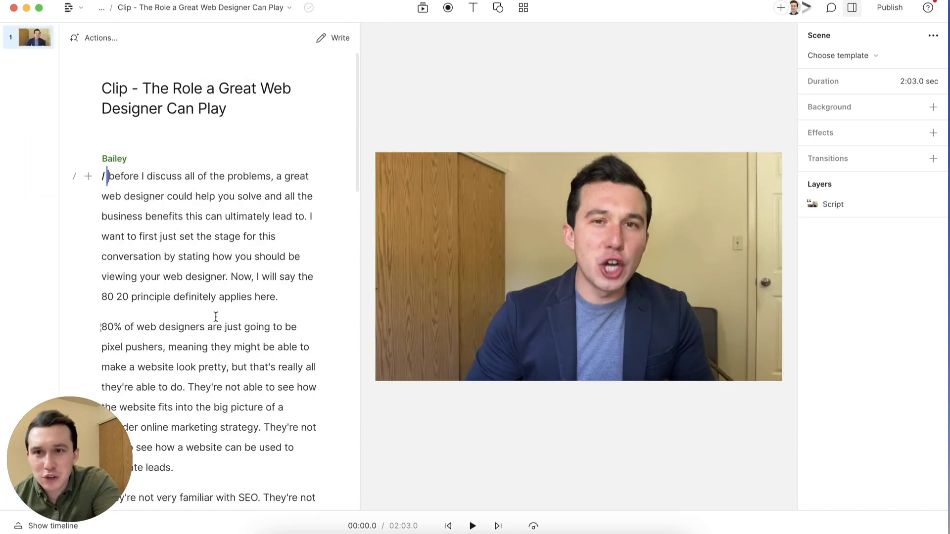
scroll(183, 327, down, 20)
click(183, 326)
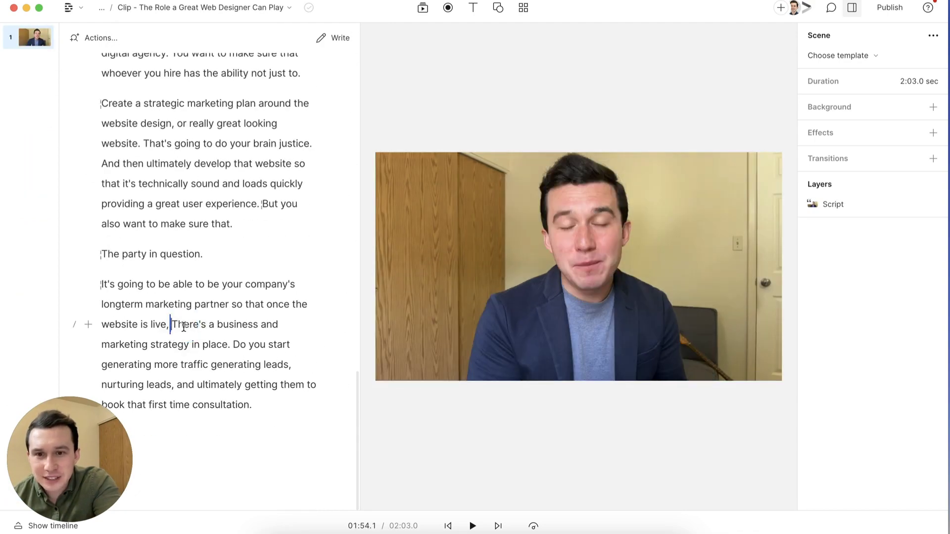
scroll(183, 326, up, 20)
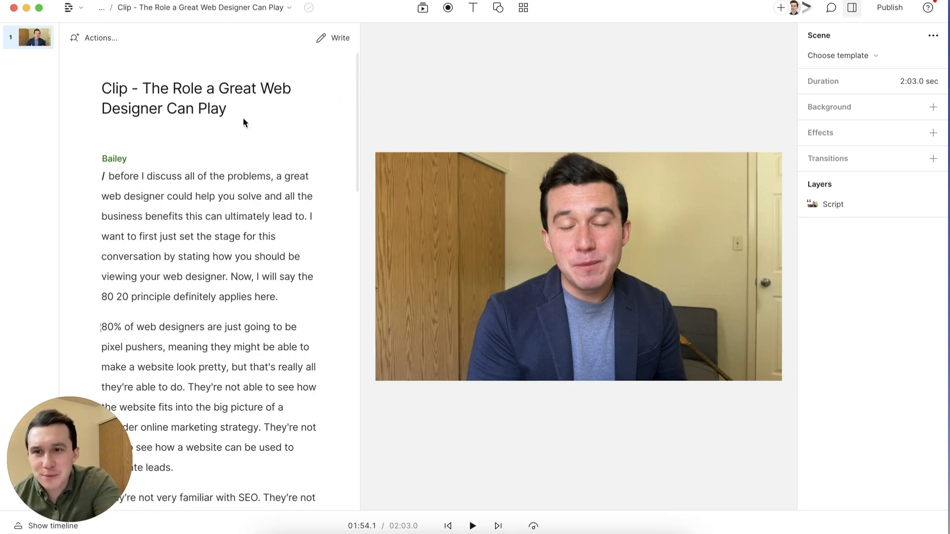
scroll(229, 118, down, 10)
scroll(212, 127, up, 10)
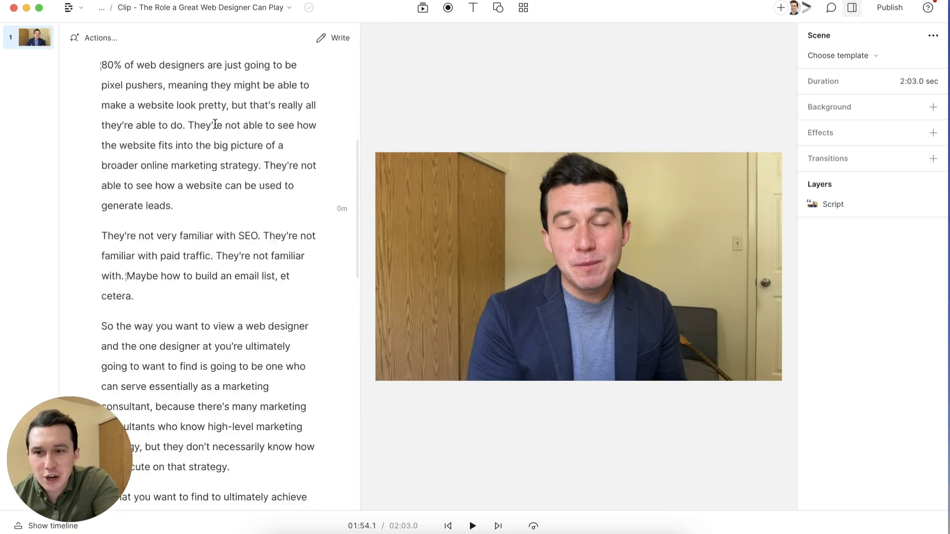
Step: Pin the Compositions list as a sidebar and reopen the main 'All The Business Problems…' composition
click(279, 11)
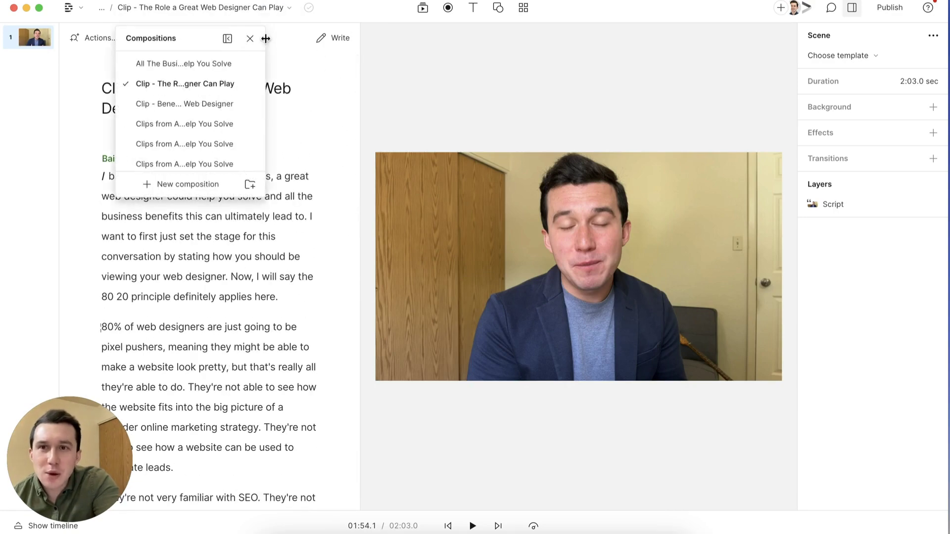
click(227, 39)
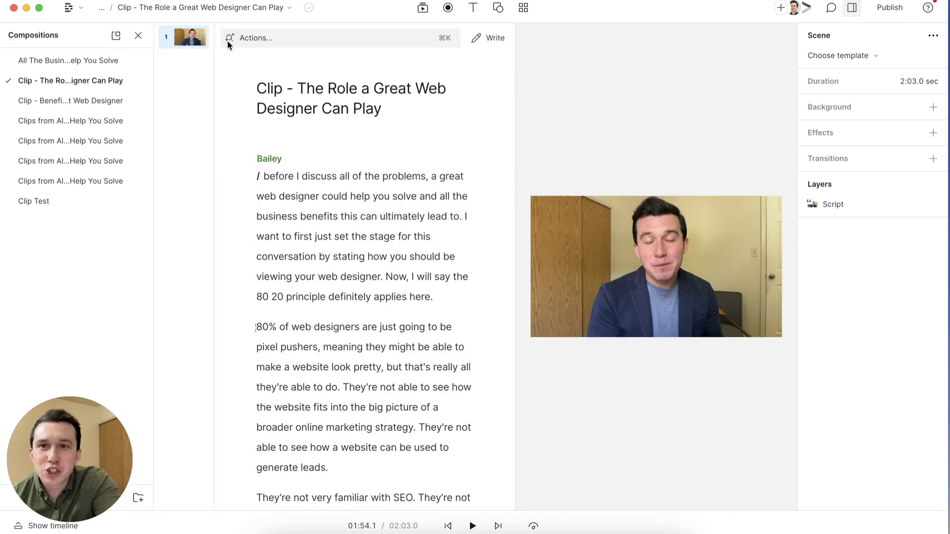
click(72, 64)
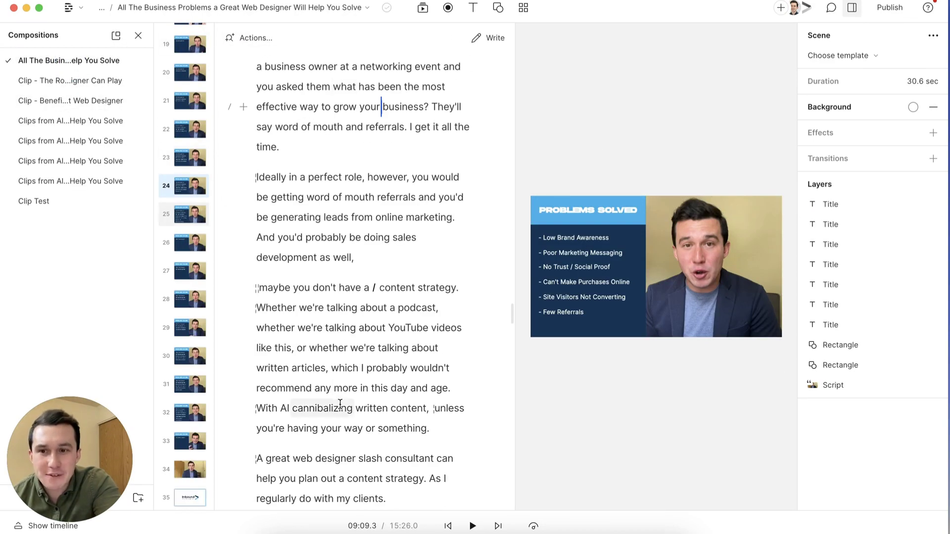
Step: Scroll the script and place playback at the 'So that your company' paragraph
scroll(340, 404, down, 5)
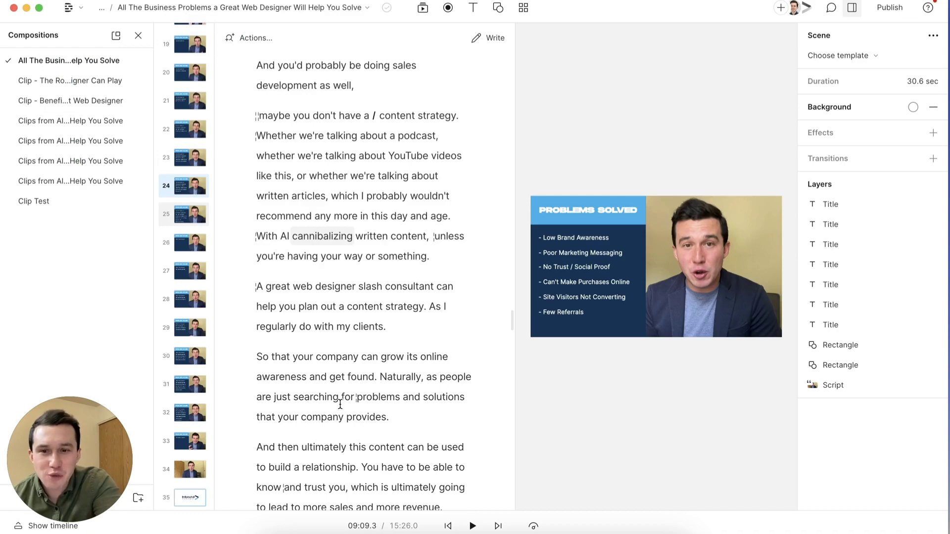
scroll(393, 375, down, 10)
scroll(404, 369, down, 10)
scroll(394, 210, up, 5)
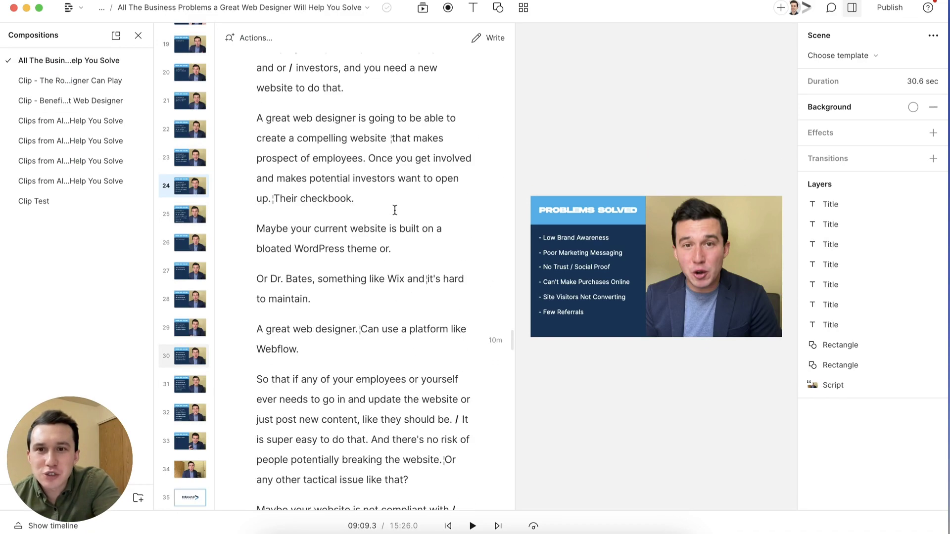
click(274, 260)
scroll(346, 247, up, 5)
click(354, 175)
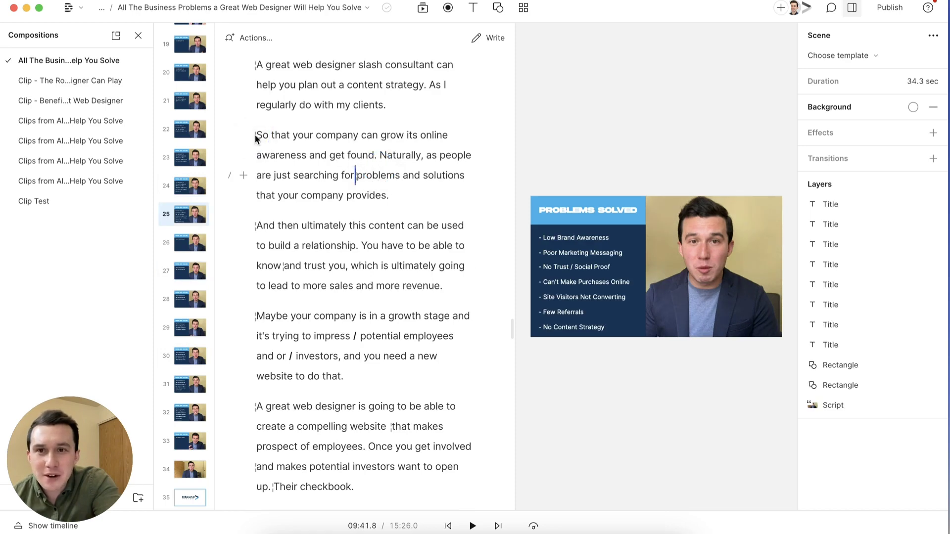
Step: Send the script passage from 'So that your company' onward to a new composition and open it
click(256, 134)
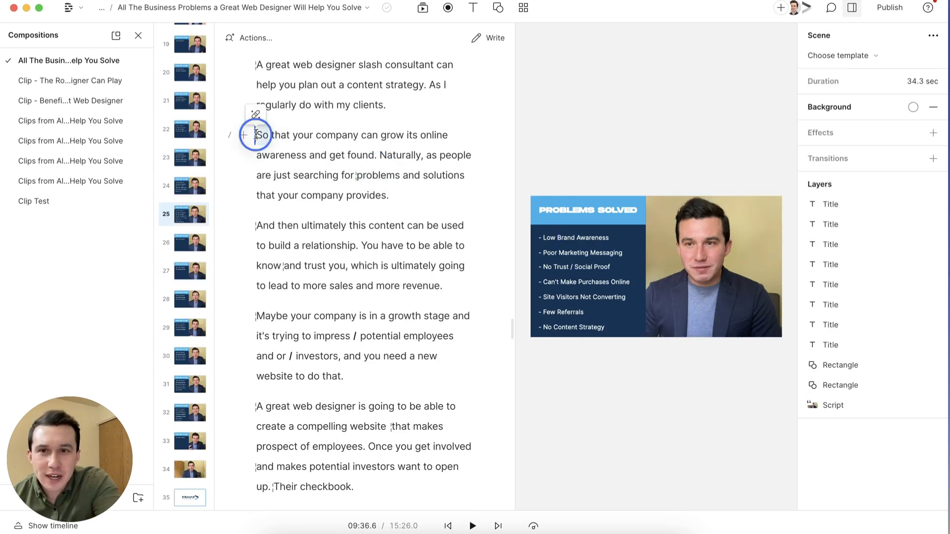
drag(256, 135, 427, 398)
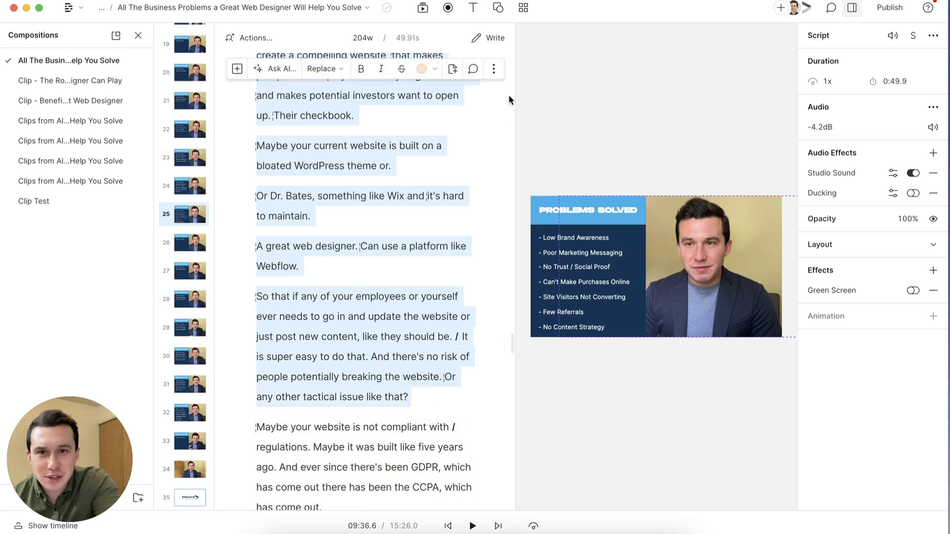
click(493, 69)
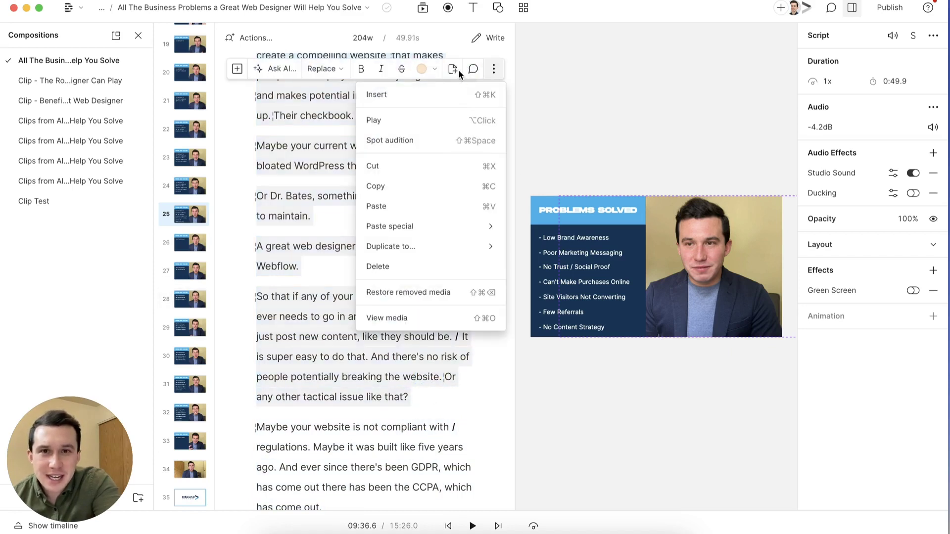
click(454, 70)
click(454, 69)
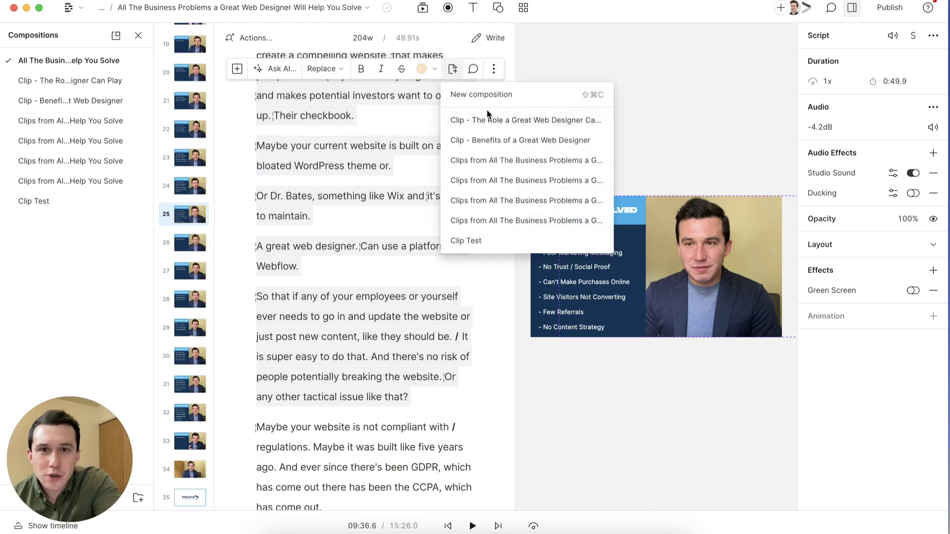
click(489, 94)
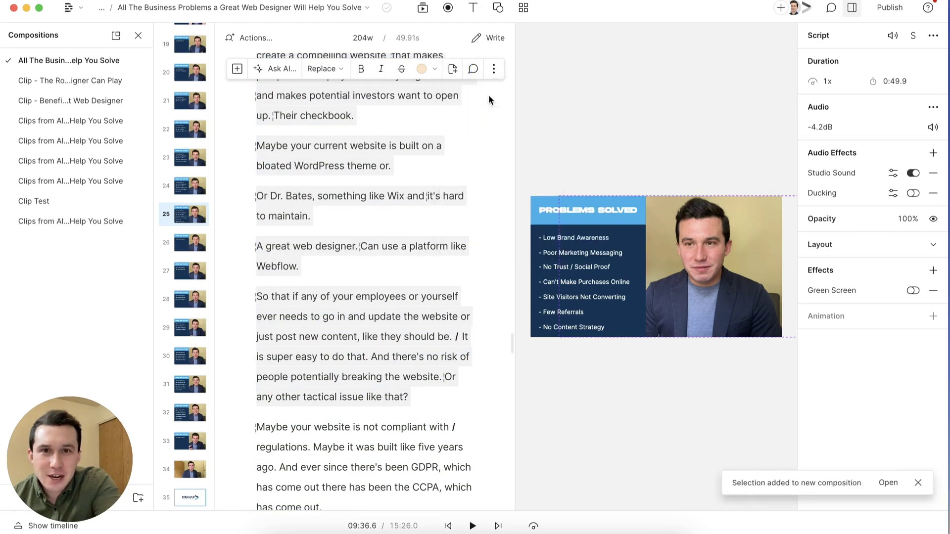
click(72, 220)
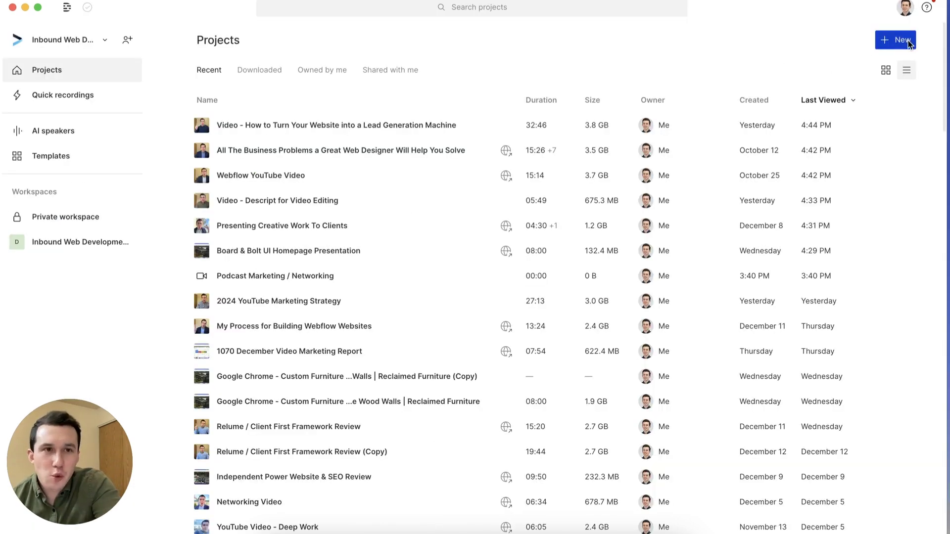
Step: Show the new-project type options from the Projects page's New button
click(909, 44)
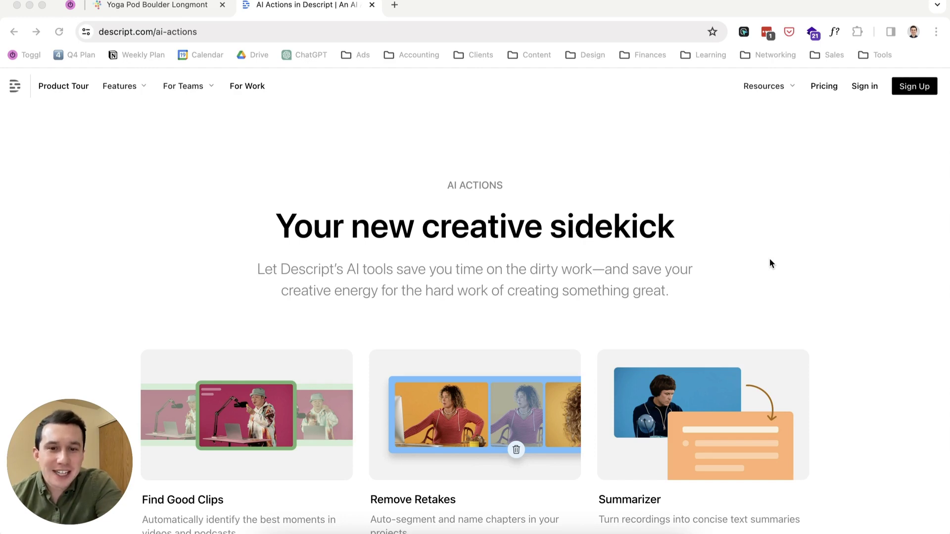
Step: Scroll the AI Actions page down to the Chapter Generator card, then return to the Descript app
scroll(770, 259, down, 2)
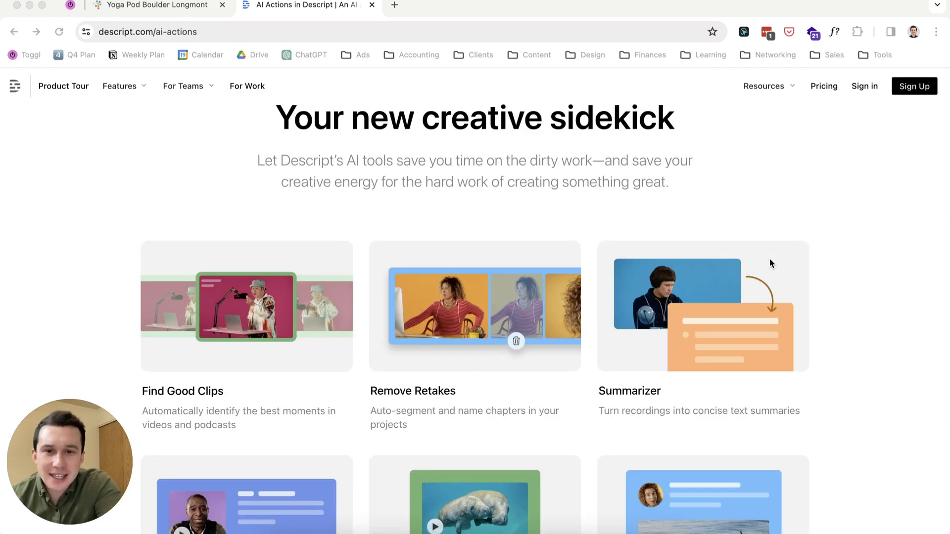
scroll(770, 264, down, 2)
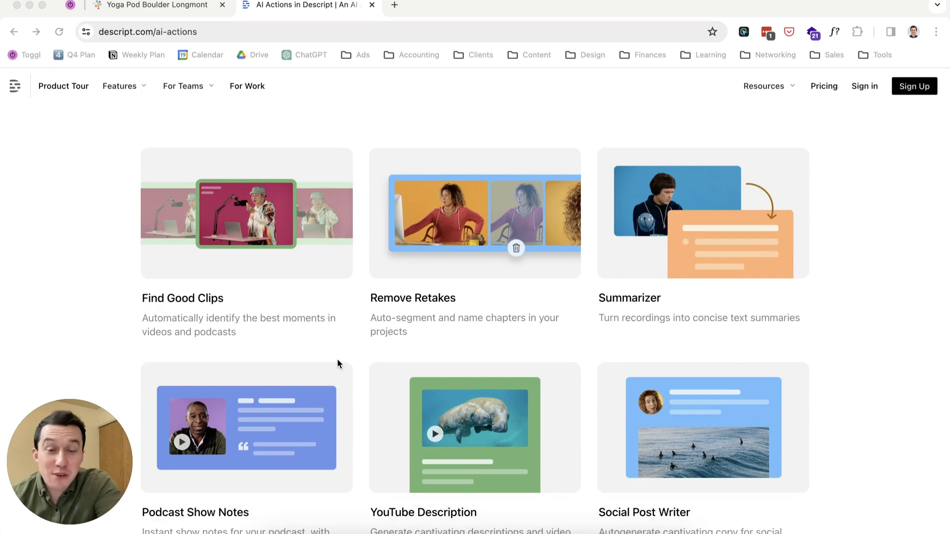
scroll(449, 319, down, 4)
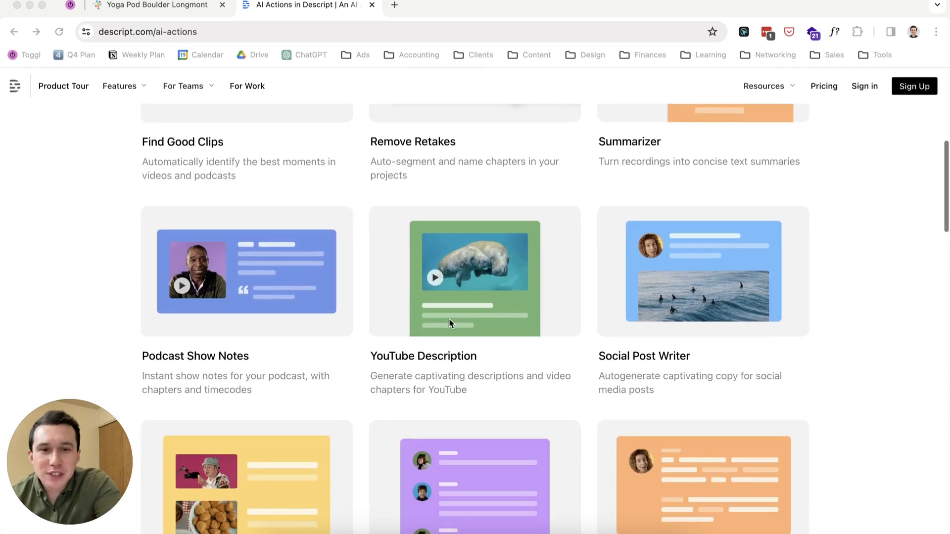
scroll(449, 320, down, 2)
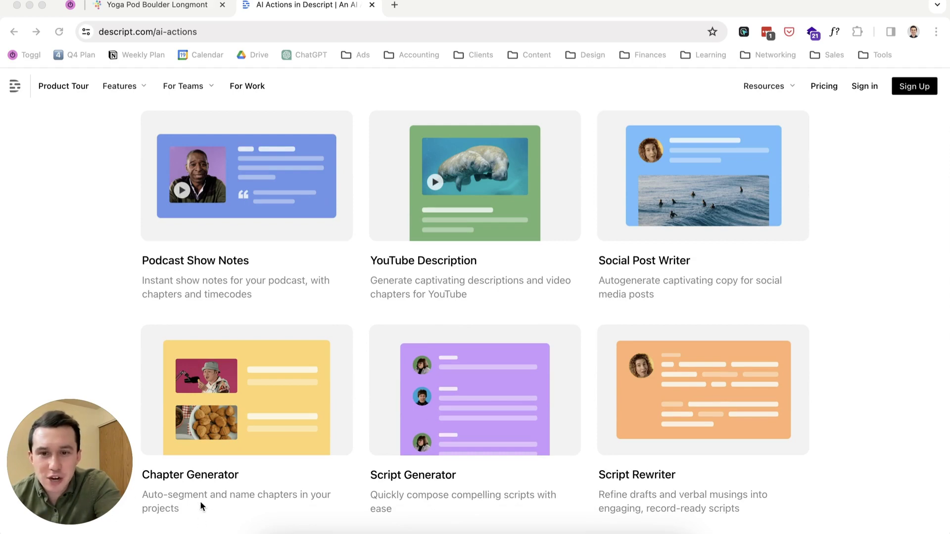
scroll(201, 505, down, 2)
key(ctrl+Right)
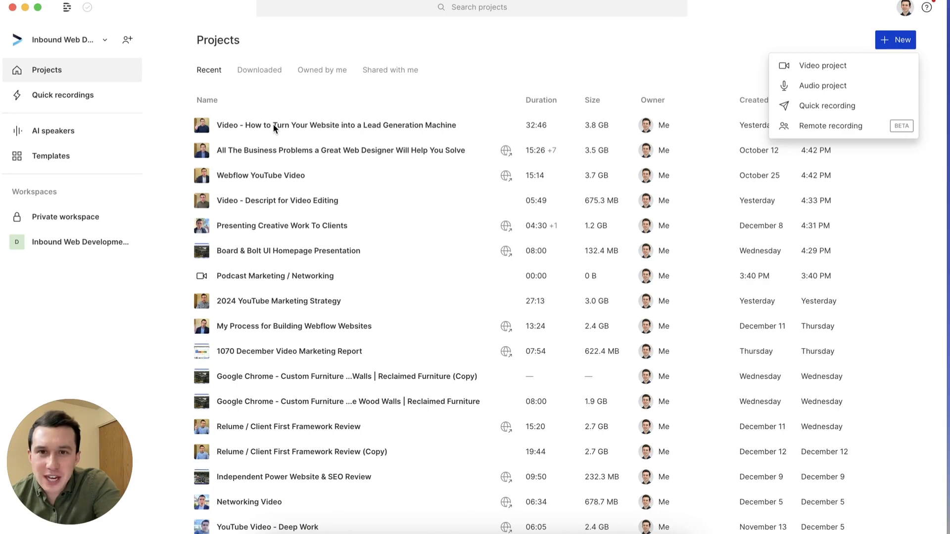
Step: Open the Lead Generation Machine project and ask AI to add chapters without a set count
double_click(273, 128)
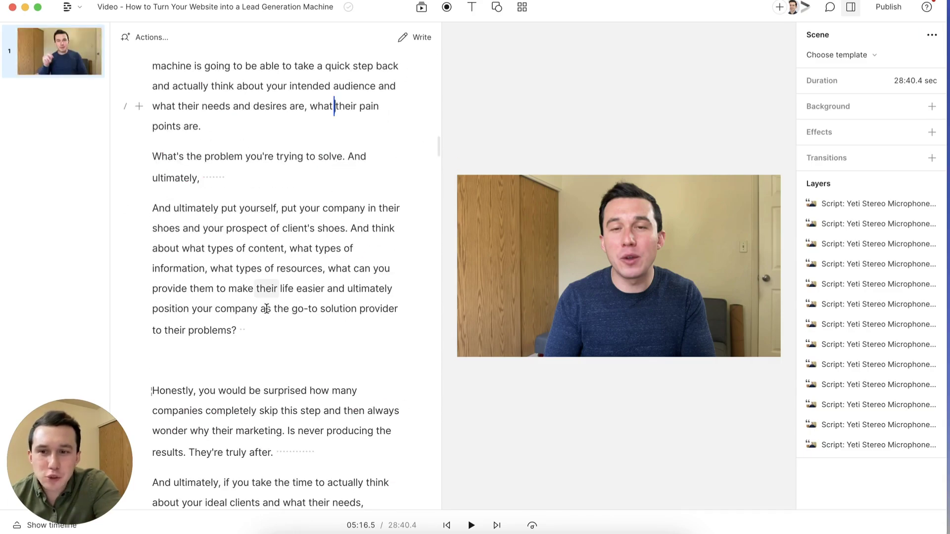
click(187, 30)
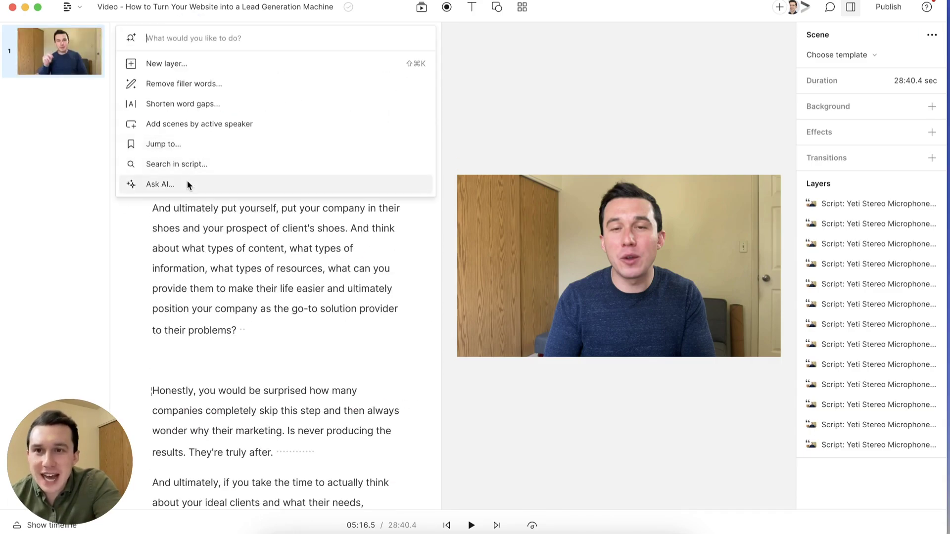
click(187, 181)
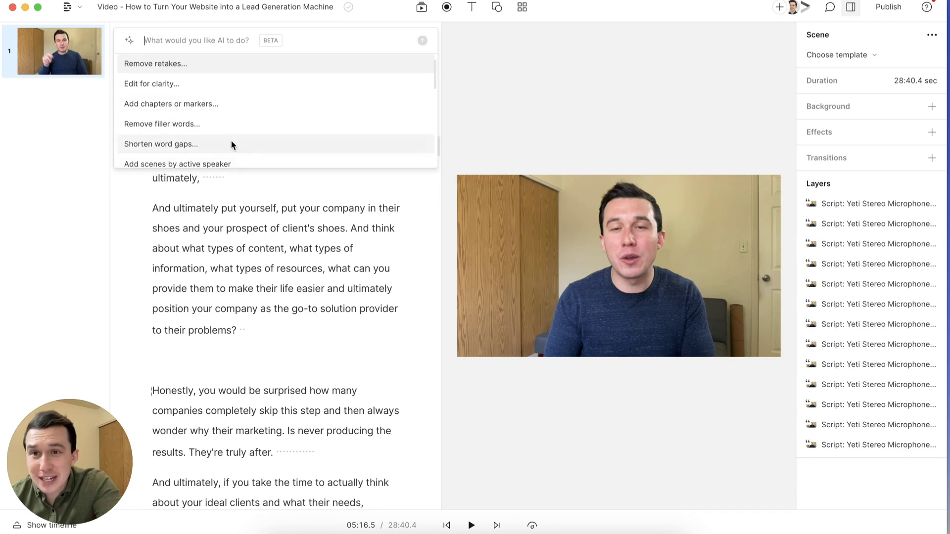
scroll(233, 144, down, 2)
scroll(233, 119, up, 3)
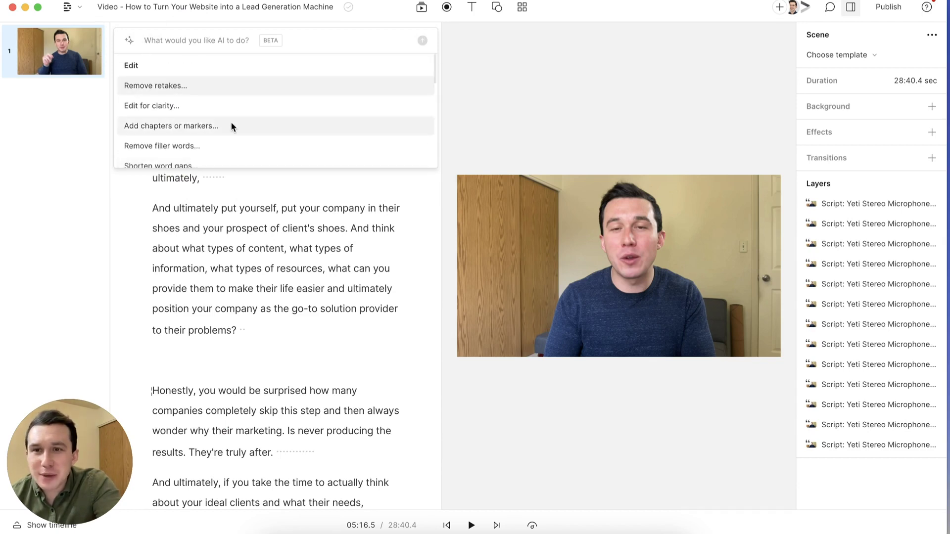
click(231, 127)
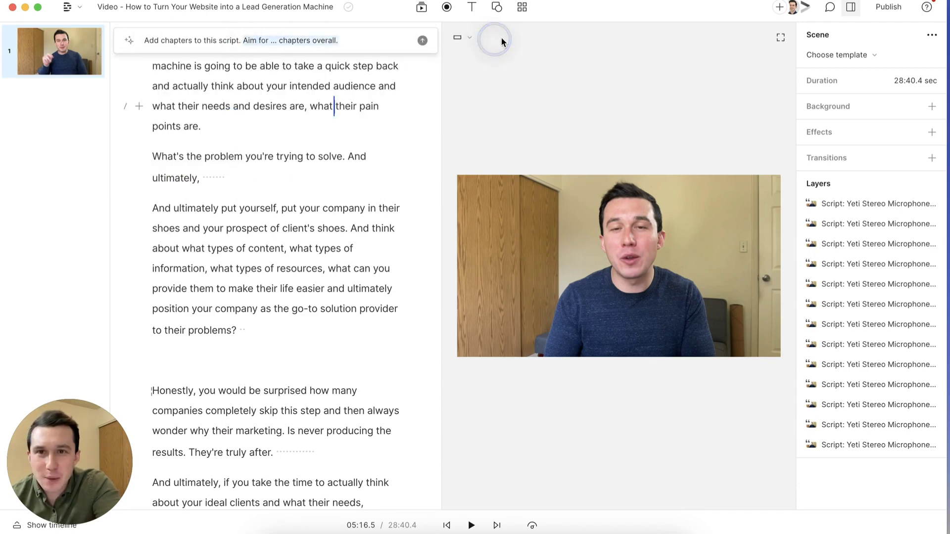
key(BackSpace)
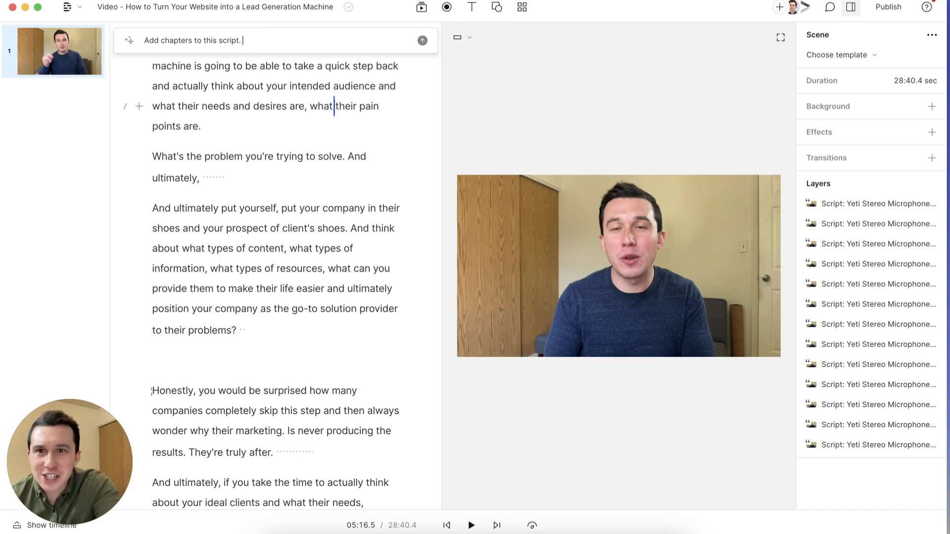
key(Return)
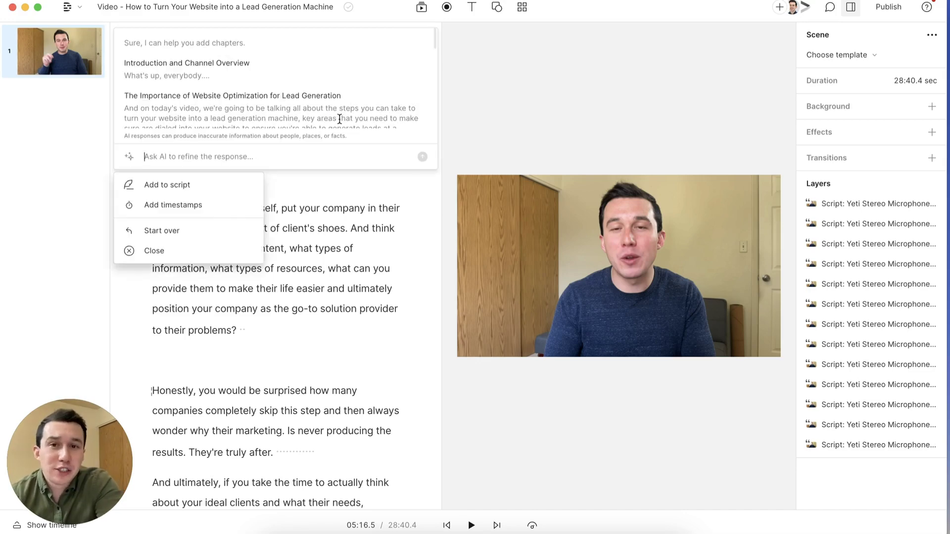
Step: Add the AI-suggested chapters to the lead-generation script
scroll(307, 104, down, 1)
scroll(306, 102, down, 8)
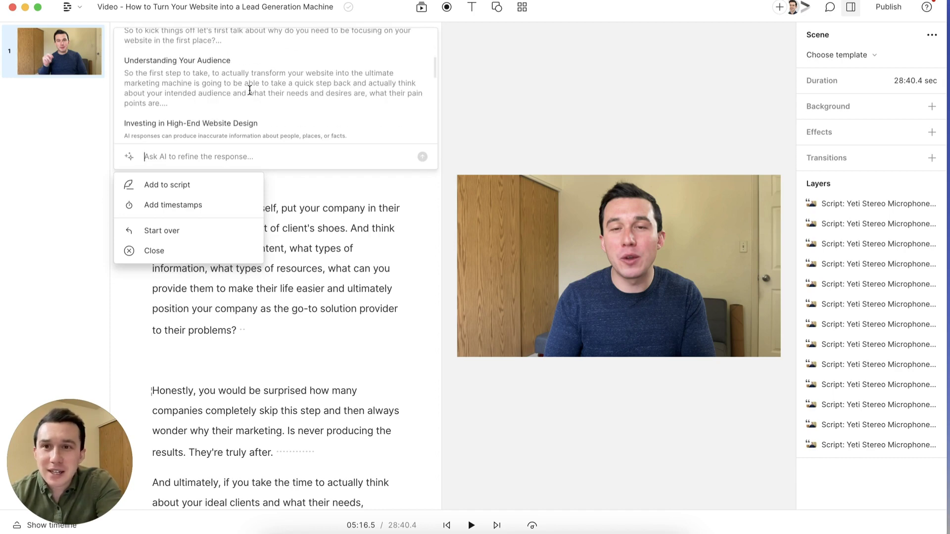
scroll(192, 70, down, 10)
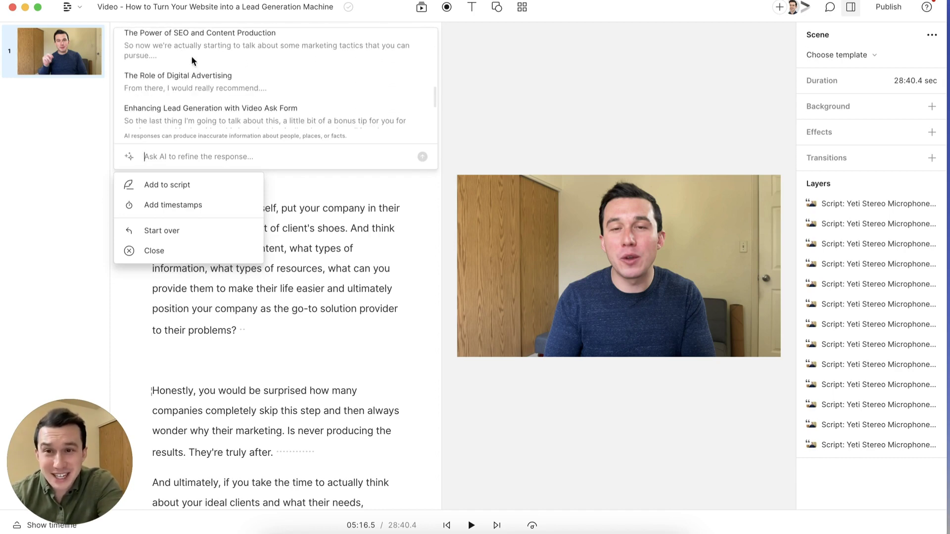
click(197, 184)
Step: Jump to the 'Investing in High-End Website Design' chapter, then bring Chrome back to the front
scroll(278, 392, down, 20)
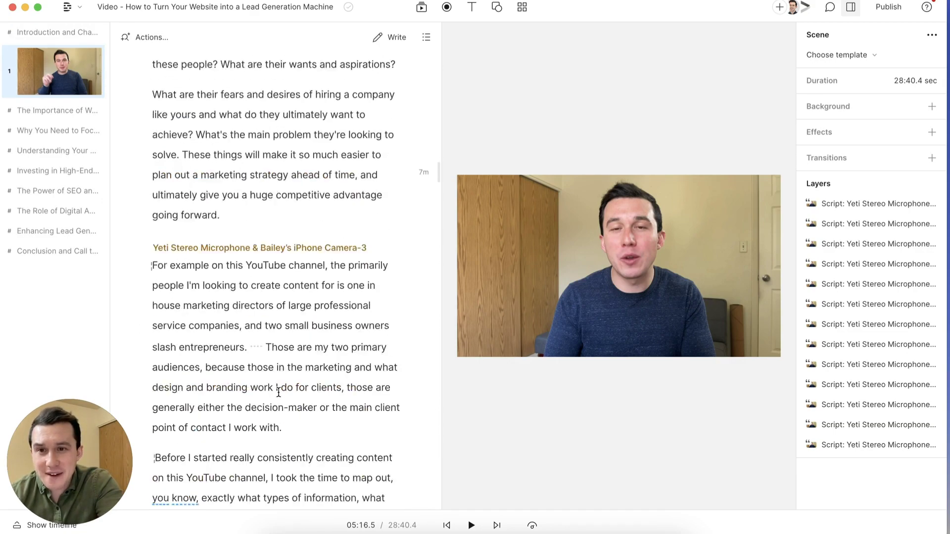
scroll(278, 392, down, 6)
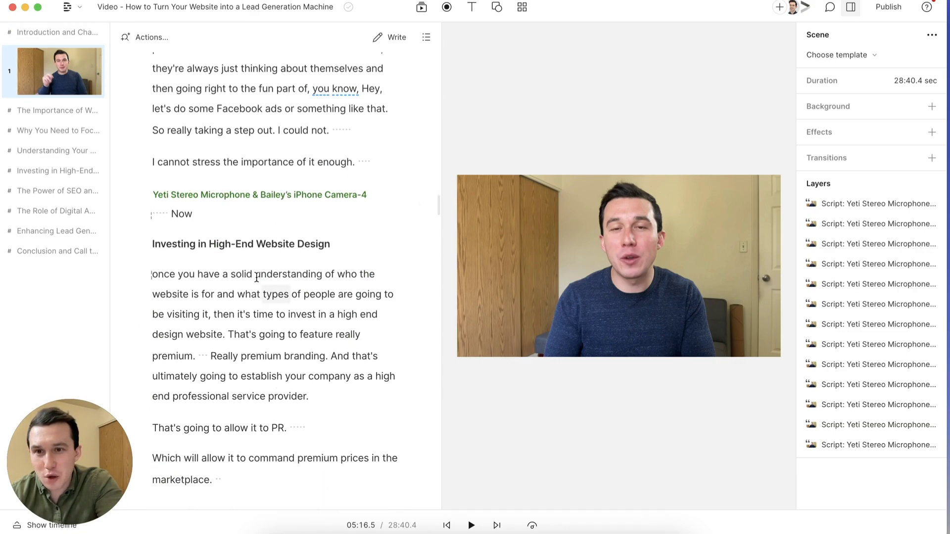
click(202, 242)
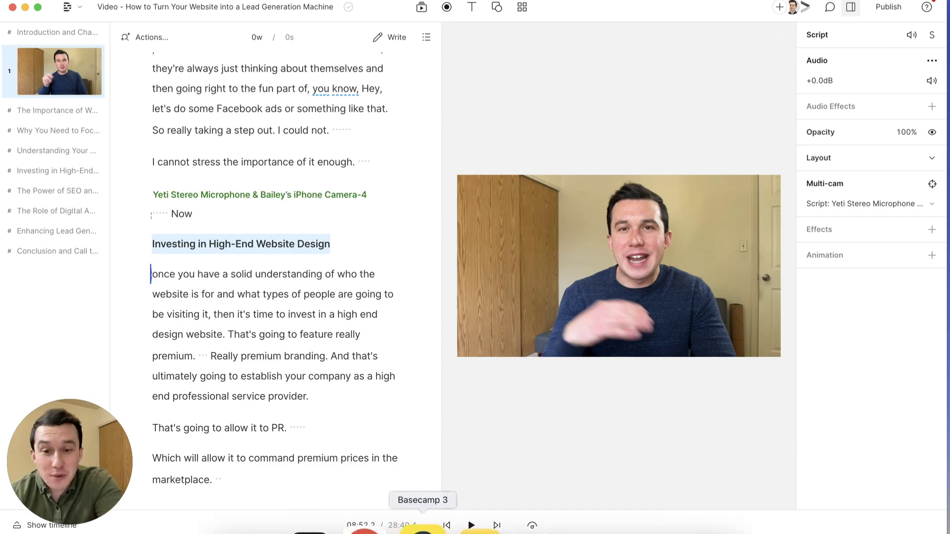
click(376, 525)
Step: Review the AI Actions cards and scroll down to the 'Add video to your communication toolkit' section
scroll(474, 304, down, 4)
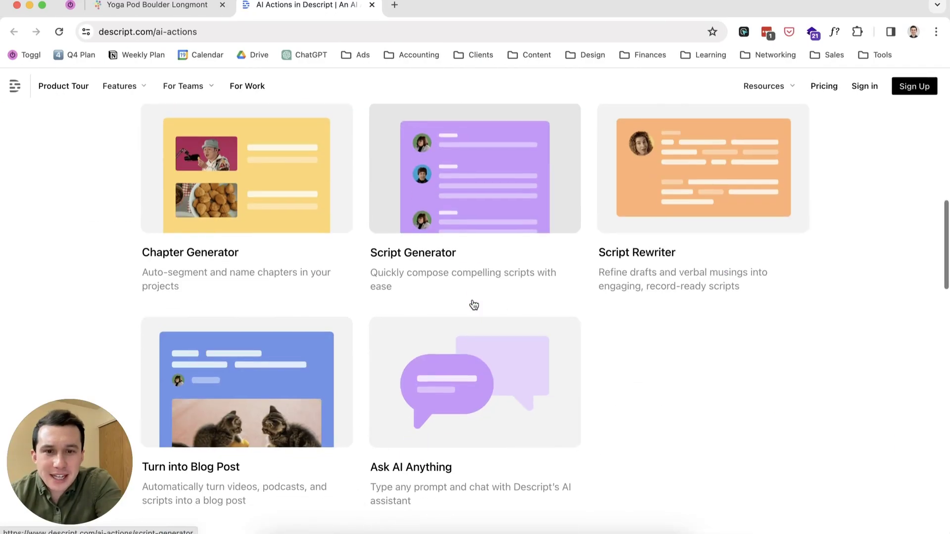
scroll(473, 304, down, 2)
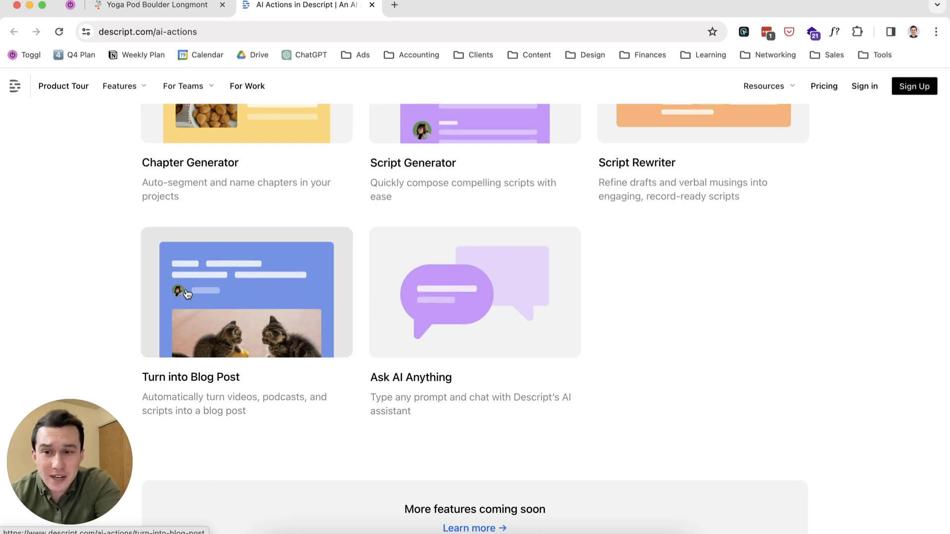
scroll(187, 294, up, 9)
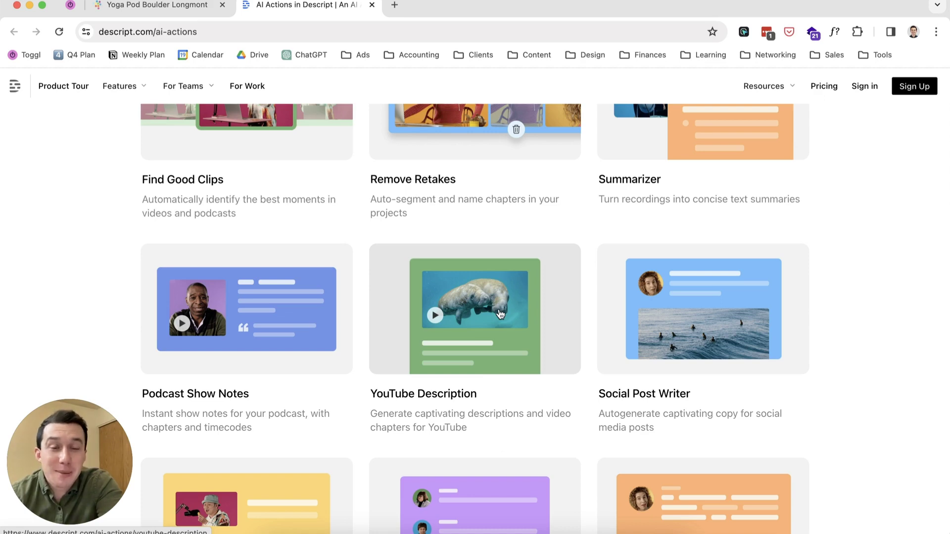
scroll(770, 334, down, 5)
scroll(771, 336, down, 4)
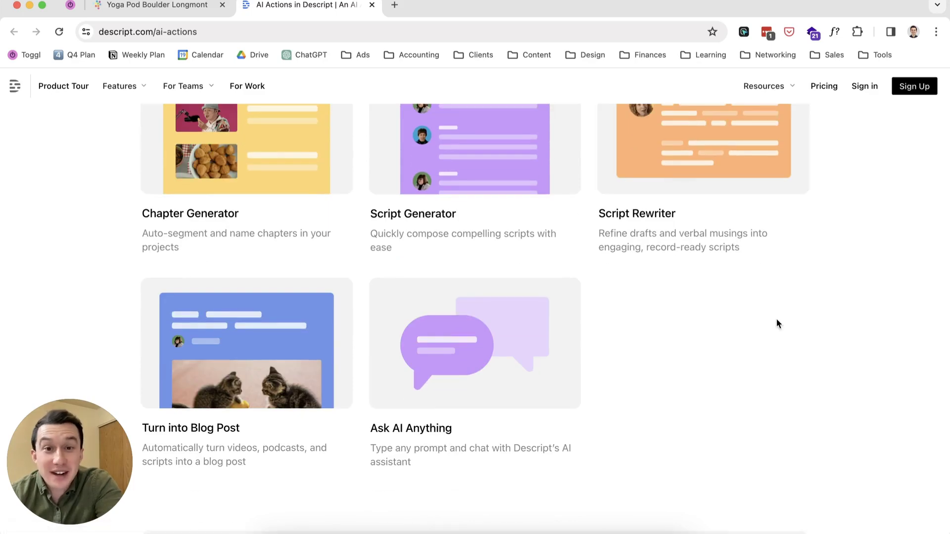
scroll(776, 323, up, 6)
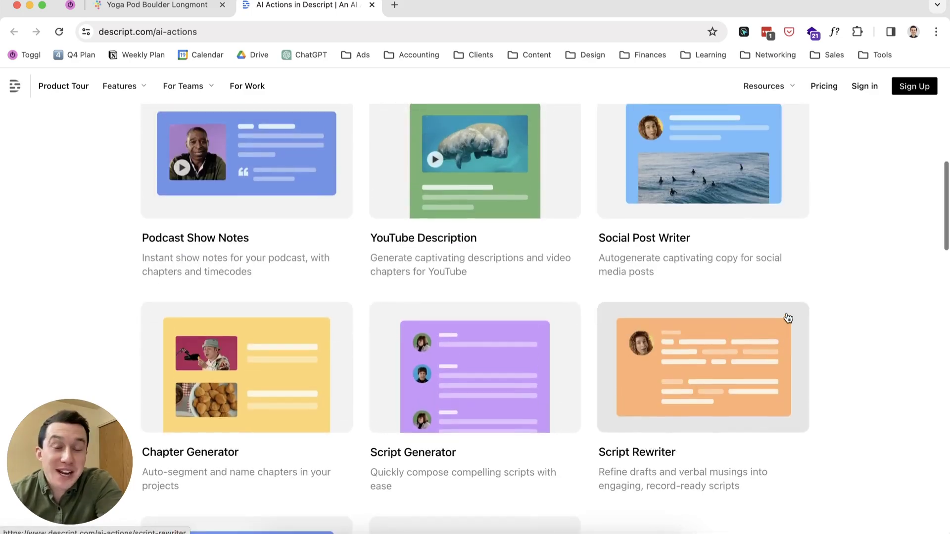
scroll(837, 218, up, 5)
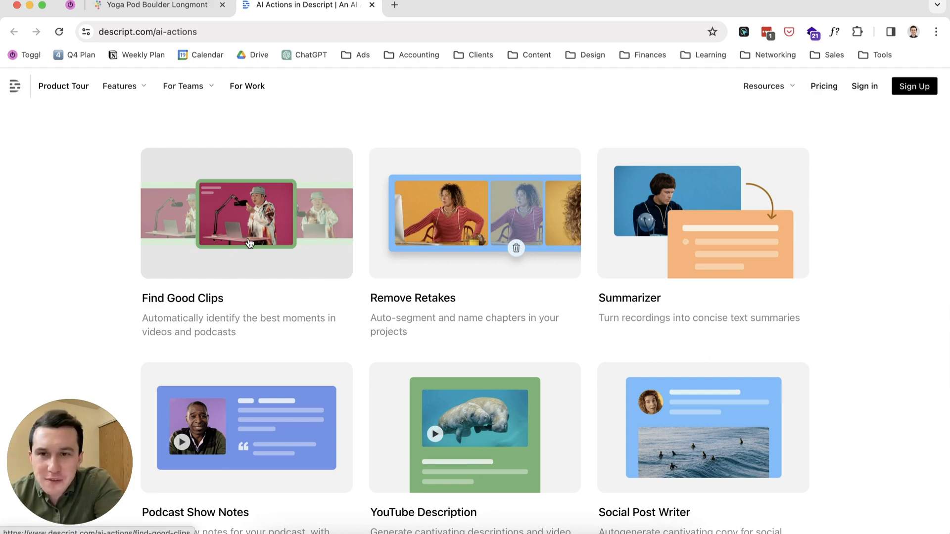
scroll(627, 362, down, 8)
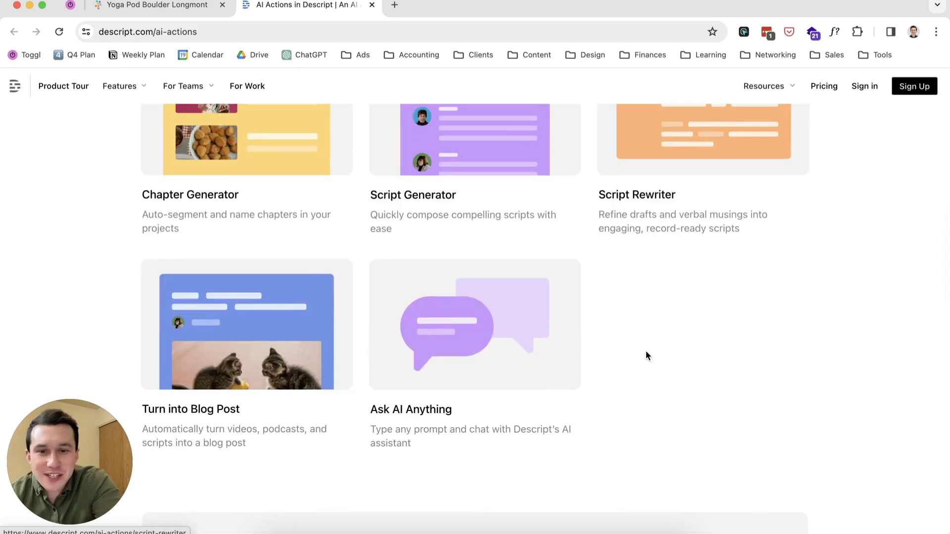
scroll(645, 354, down, 4)
scroll(645, 355, down, 8)
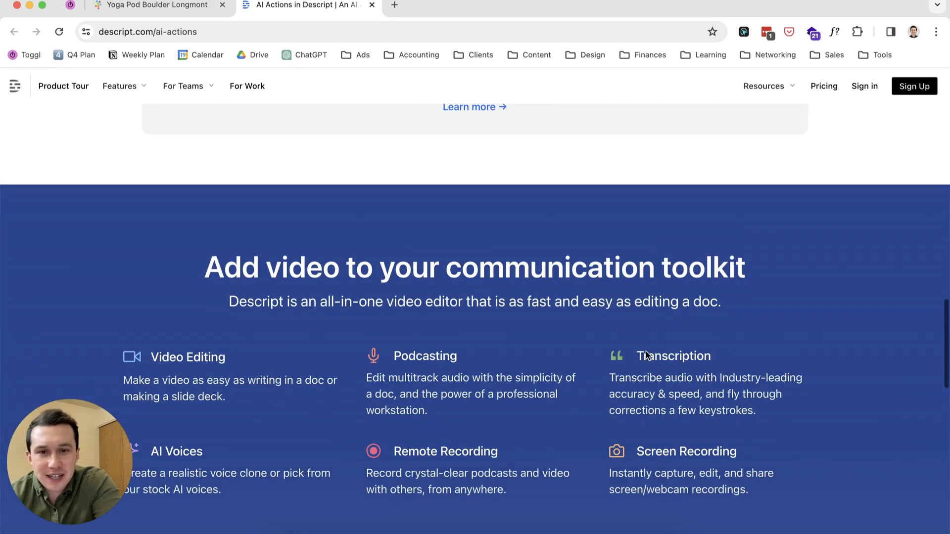